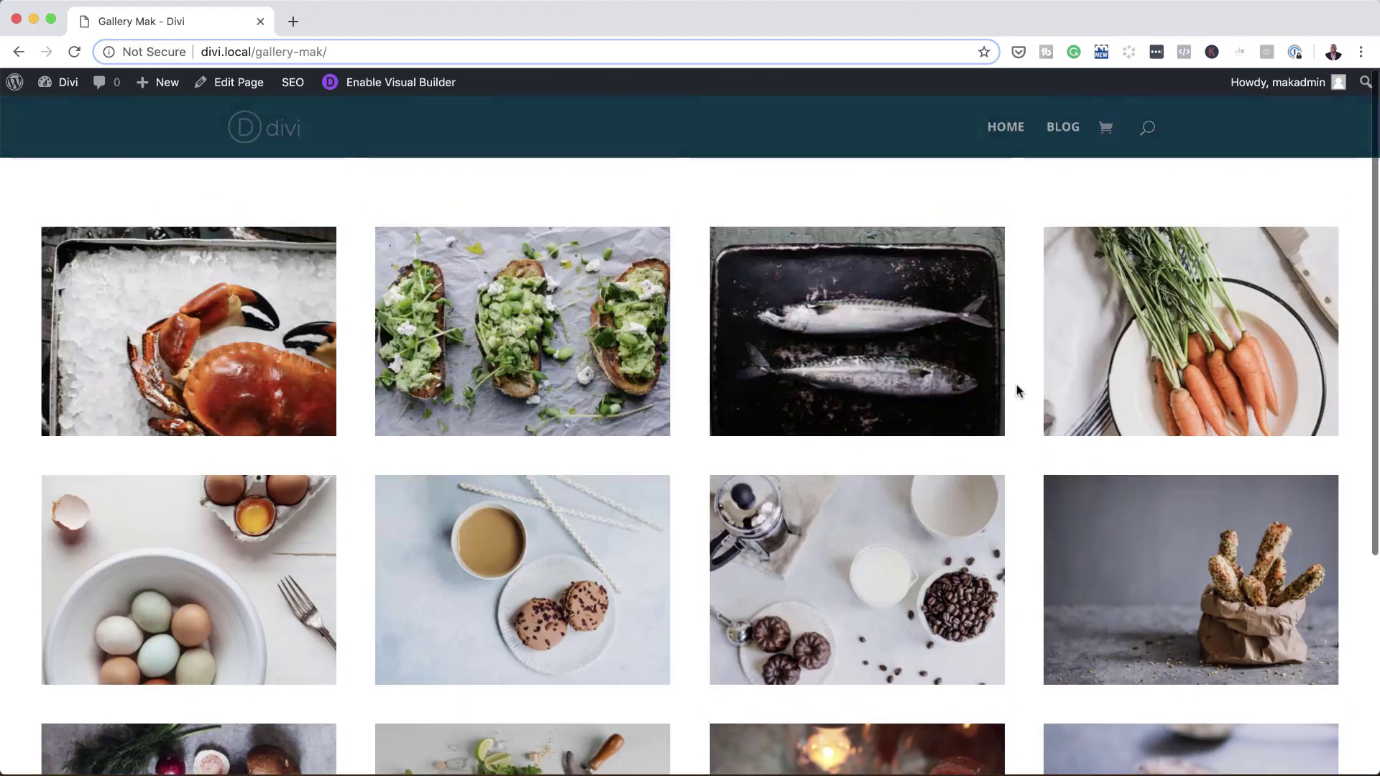
# - Open the mackerel photo in the lightbox, advance two photos, then close the lightbox
pyautogui.click(856, 338)
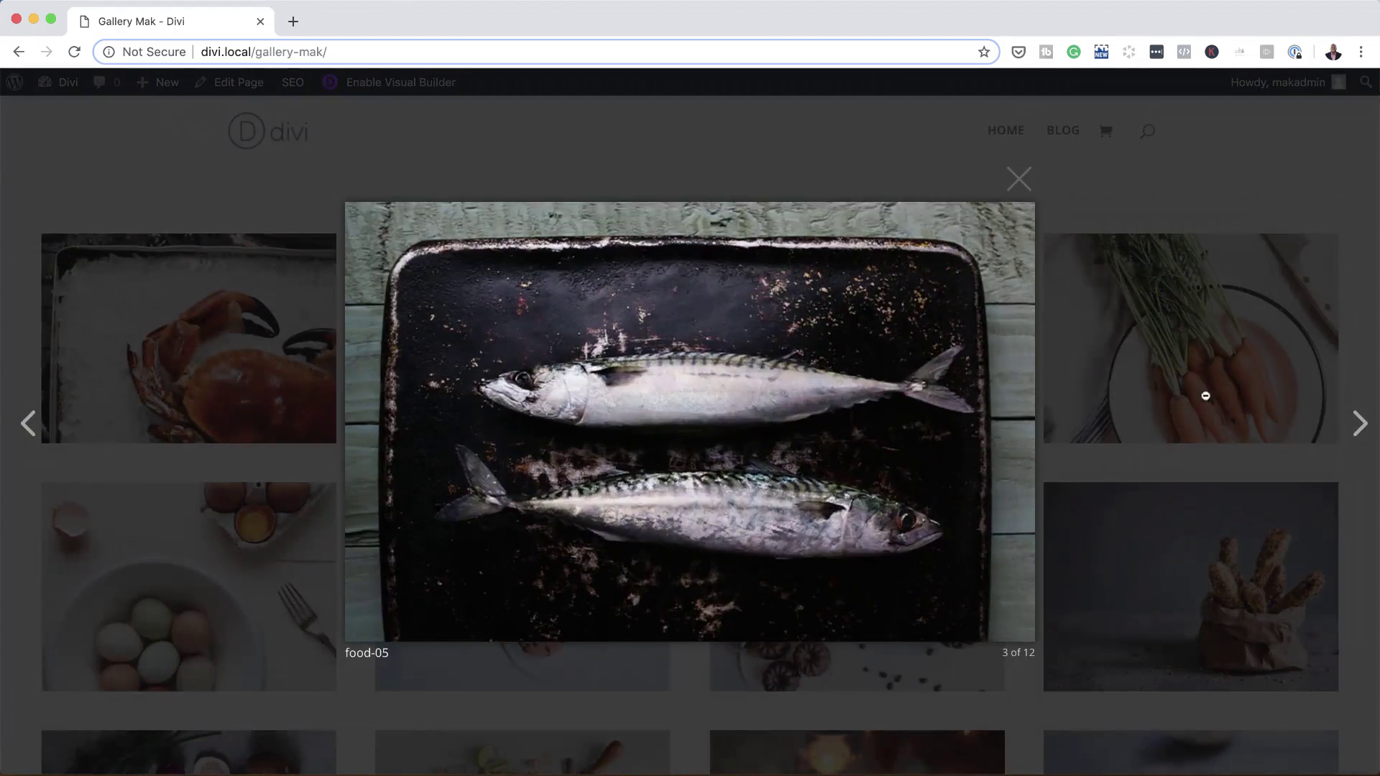
pyautogui.click(1360, 424)
pyautogui.click(1360, 424)
pyautogui.click(1360, 424)
pyautogui.click(1019, 179)
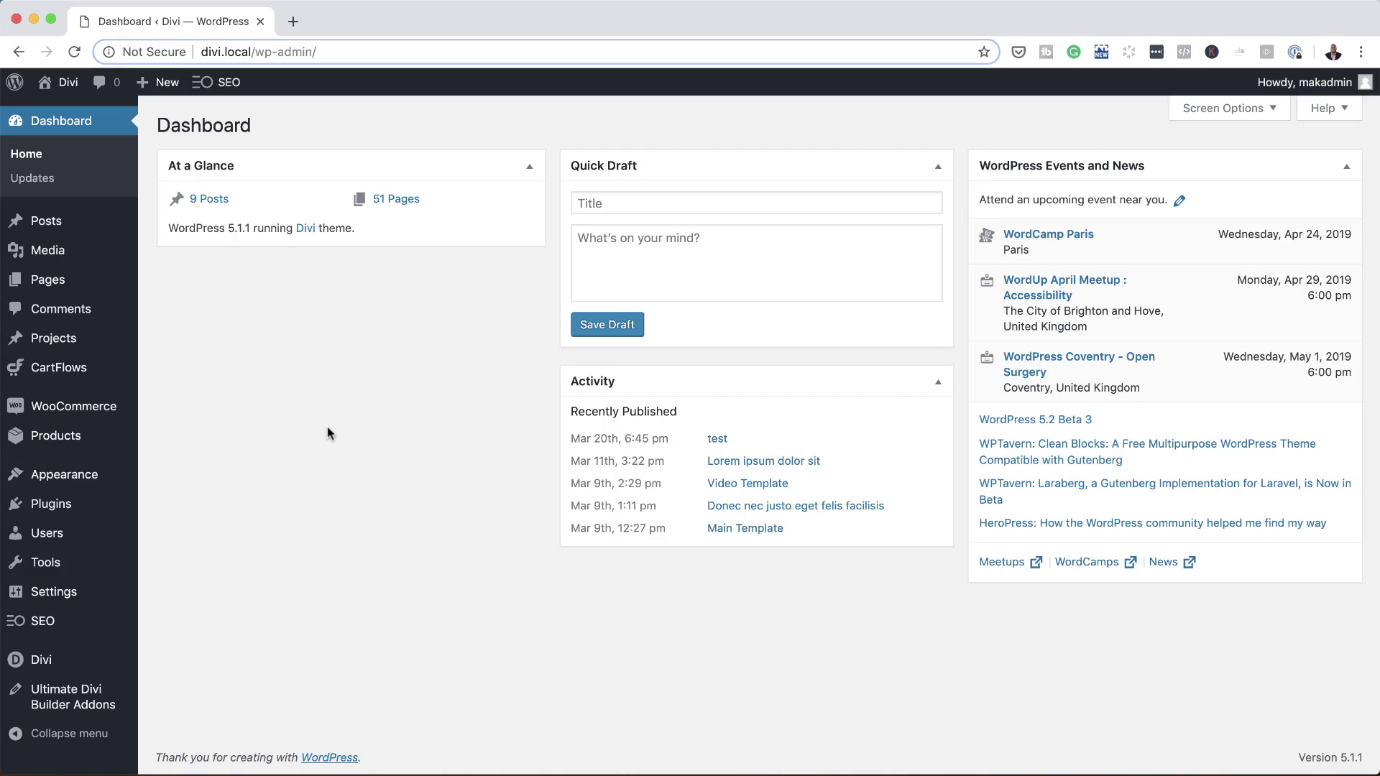
# - Add a new page titled 'Gallery Mak' and launch the Divi Builder on it
pyautogui.moveTo(58, 283)
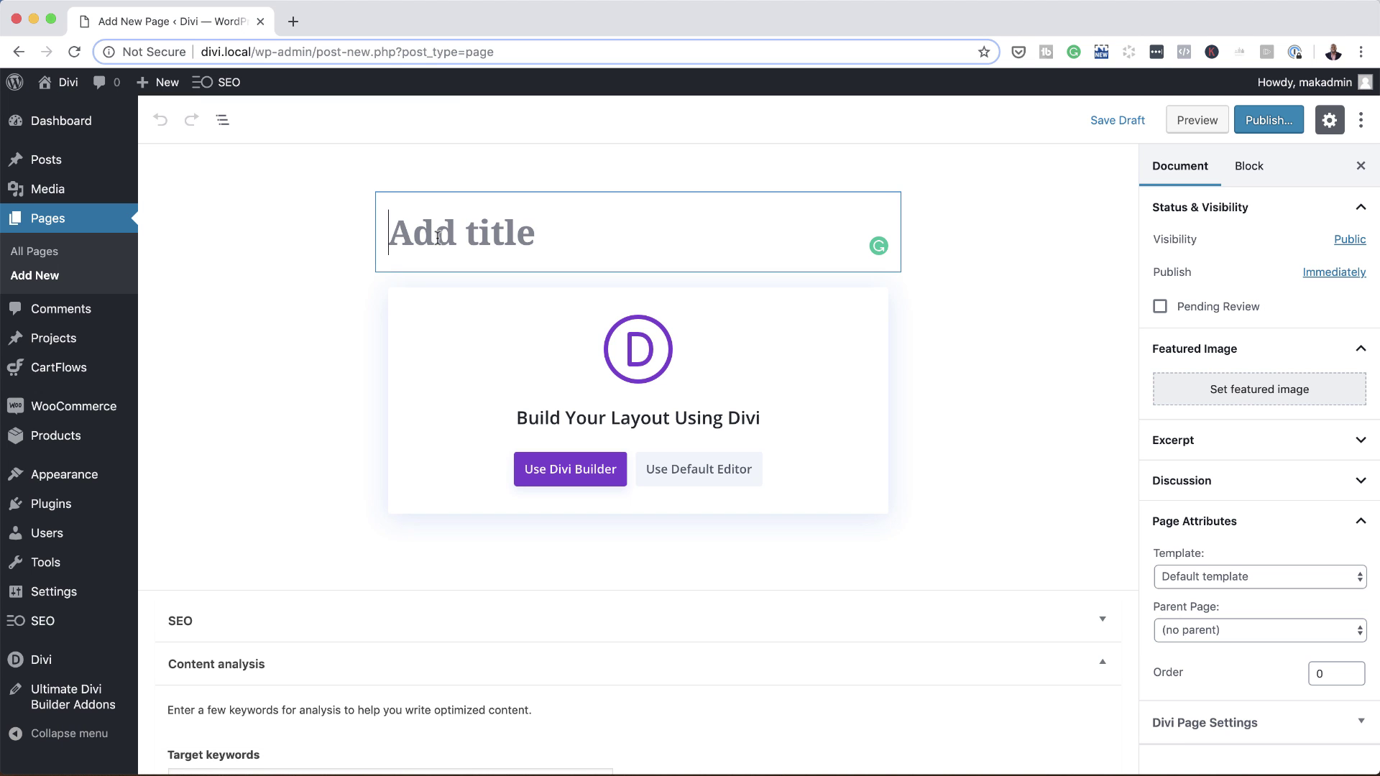
pyautogui.write('Ga')
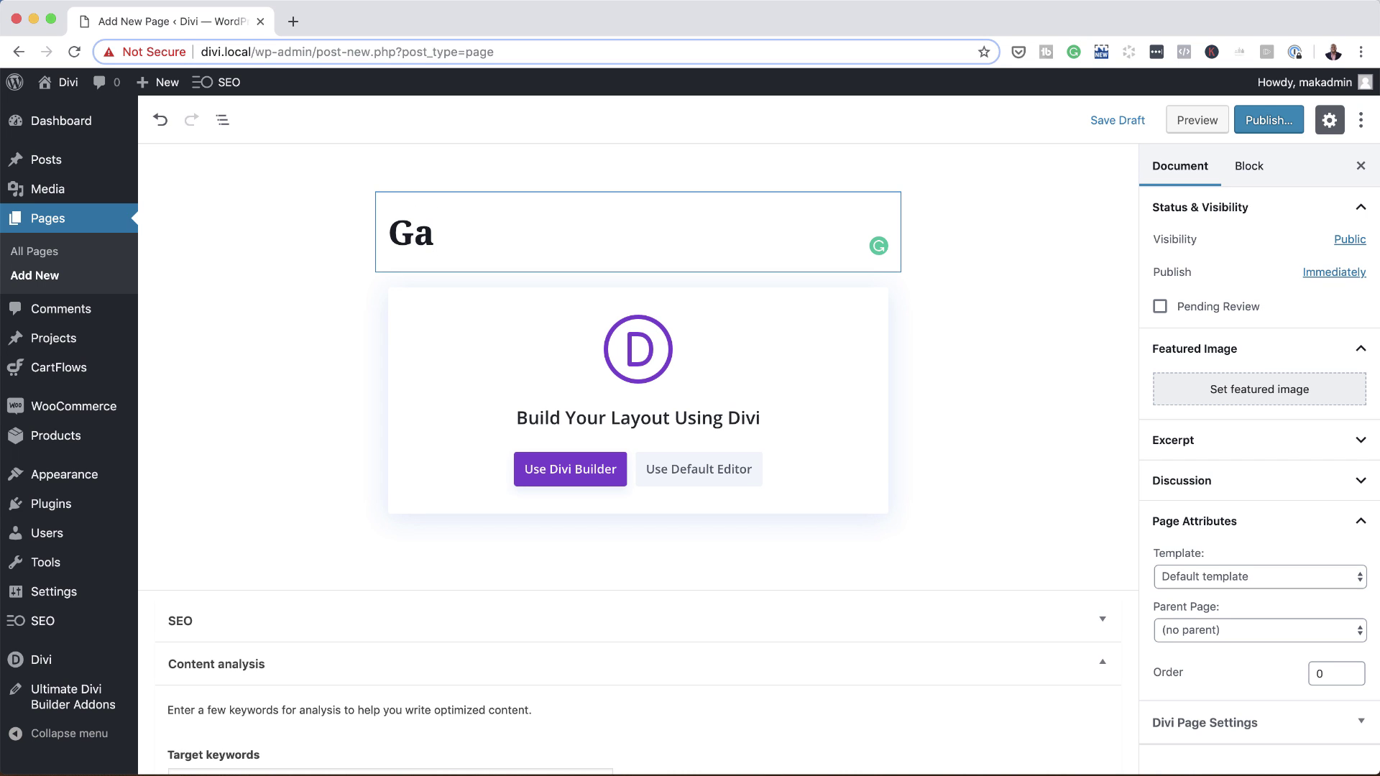
pyautogui.write('llery Mak')
pyautogui.click(583, 476)
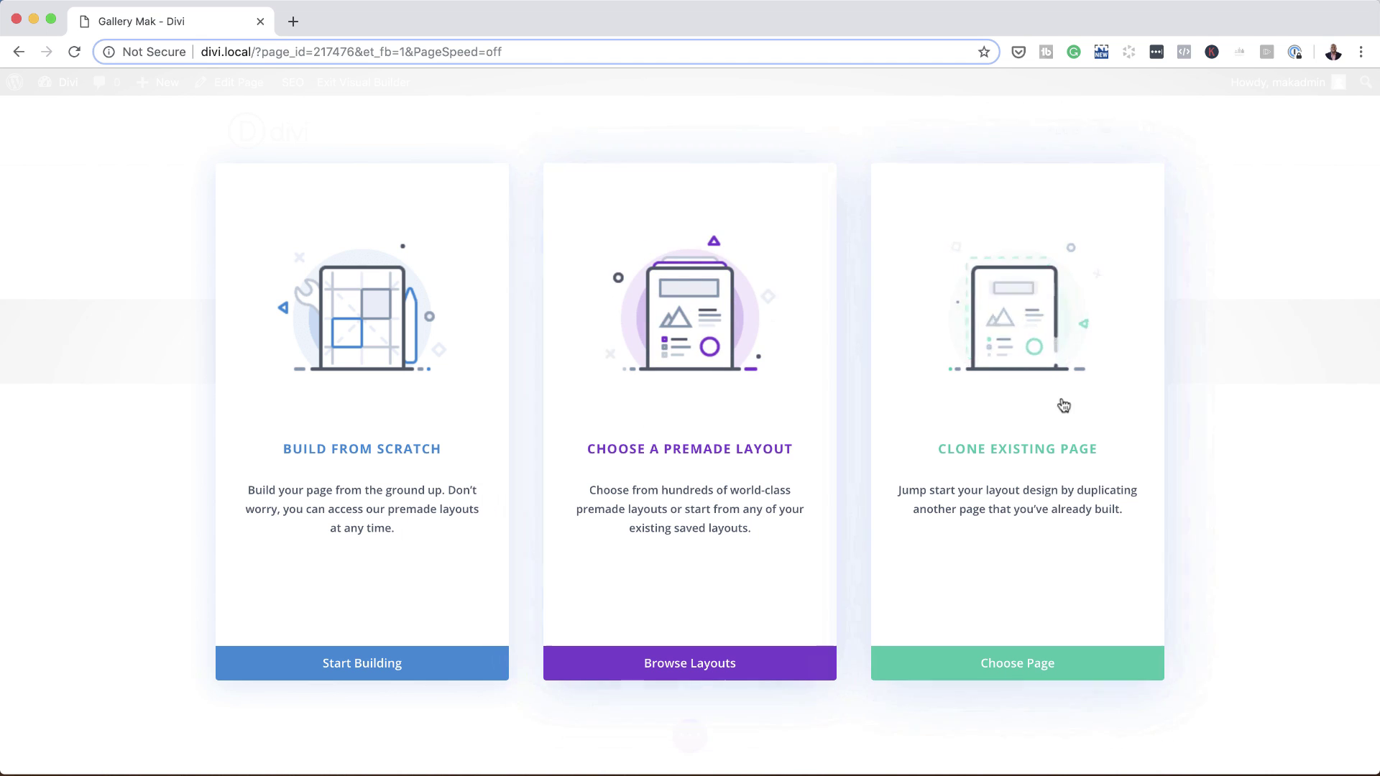
# - Start from a blank layout, insert a single-column row, and add a Gallery module found via 'gal'
pyautogui.click(389, 670)
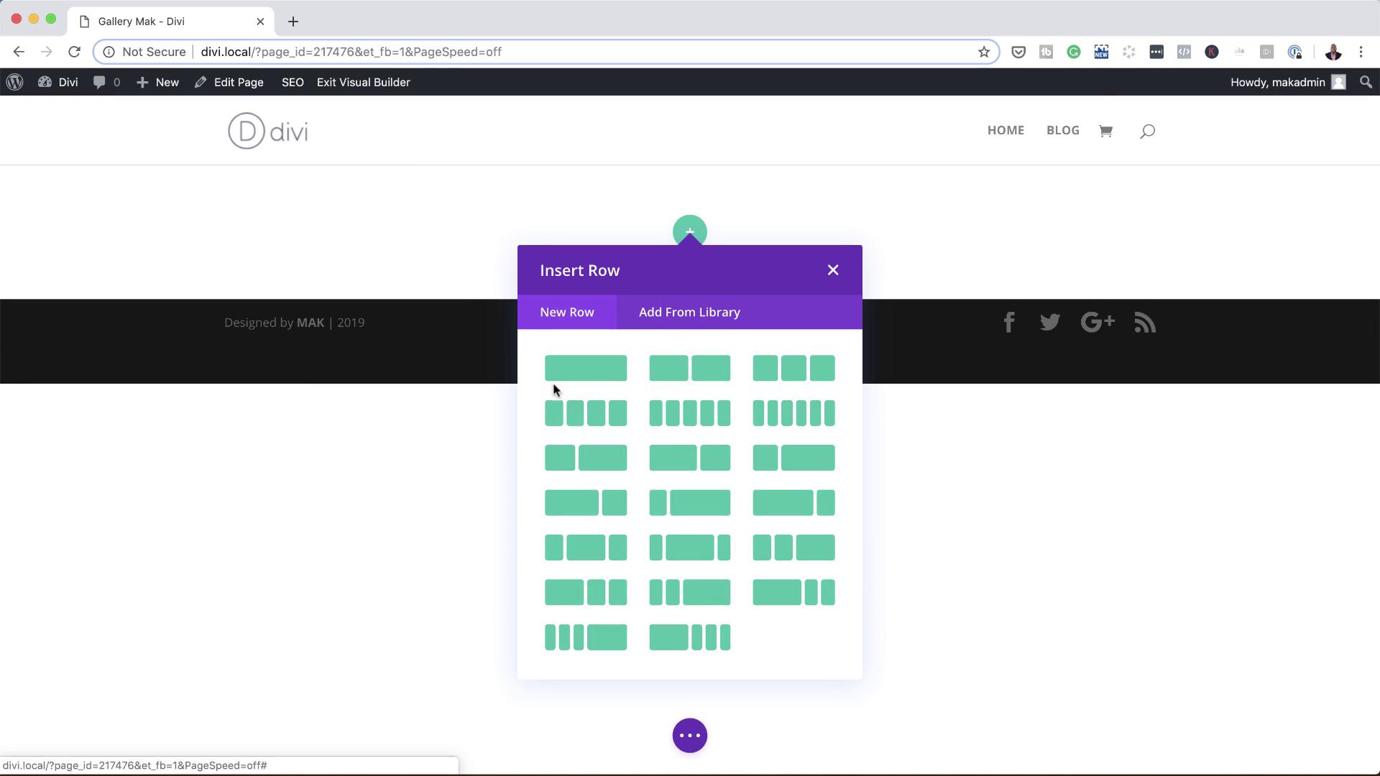
pyautogui.click(599, 372)
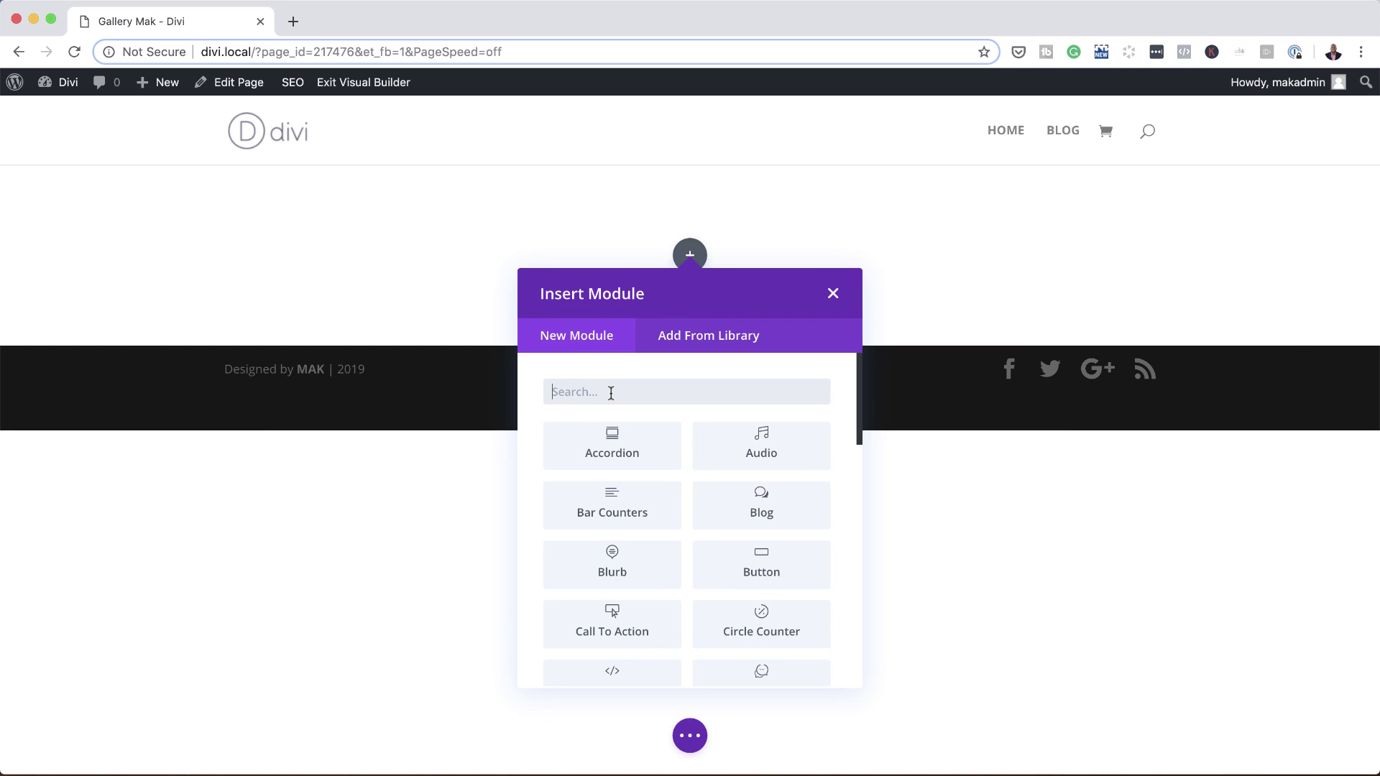
pyautogui.write('gall')
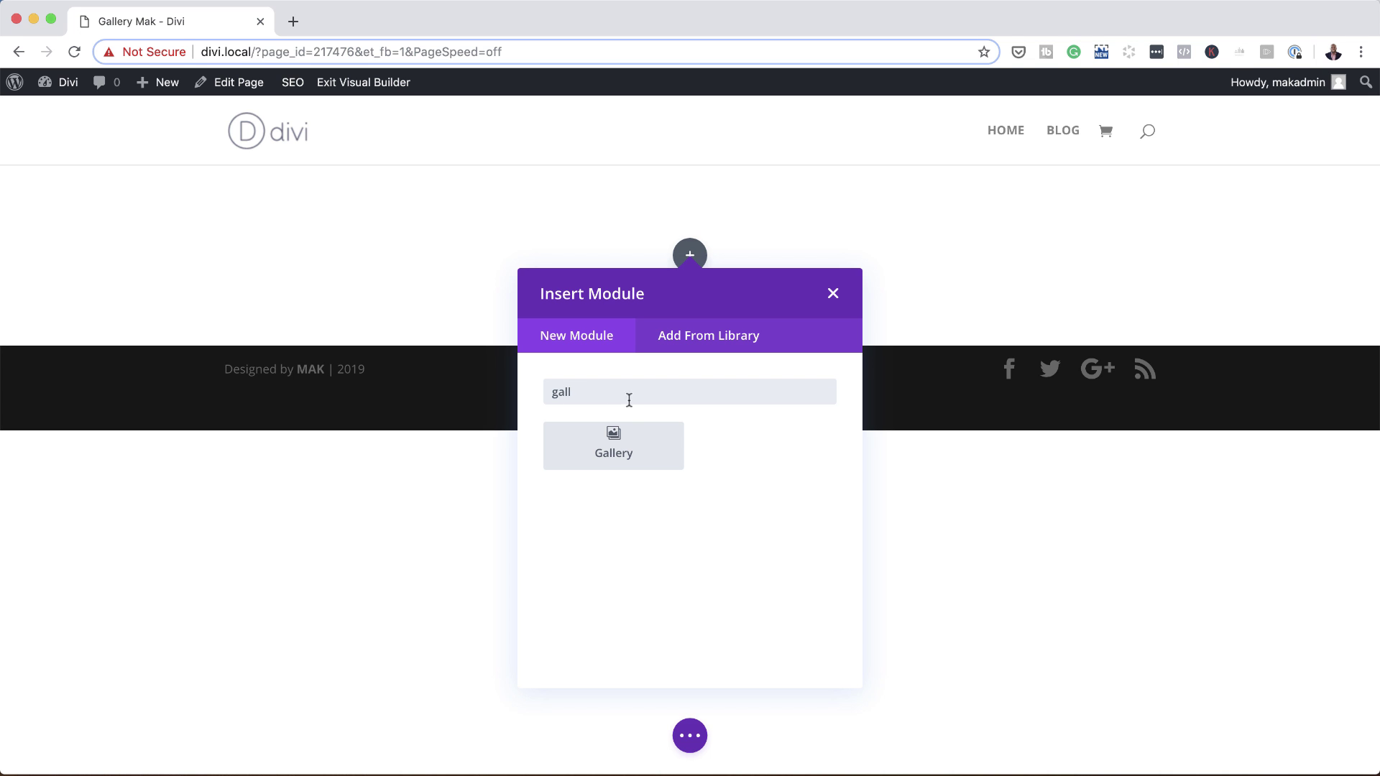
pyautogui.click(647, 456)
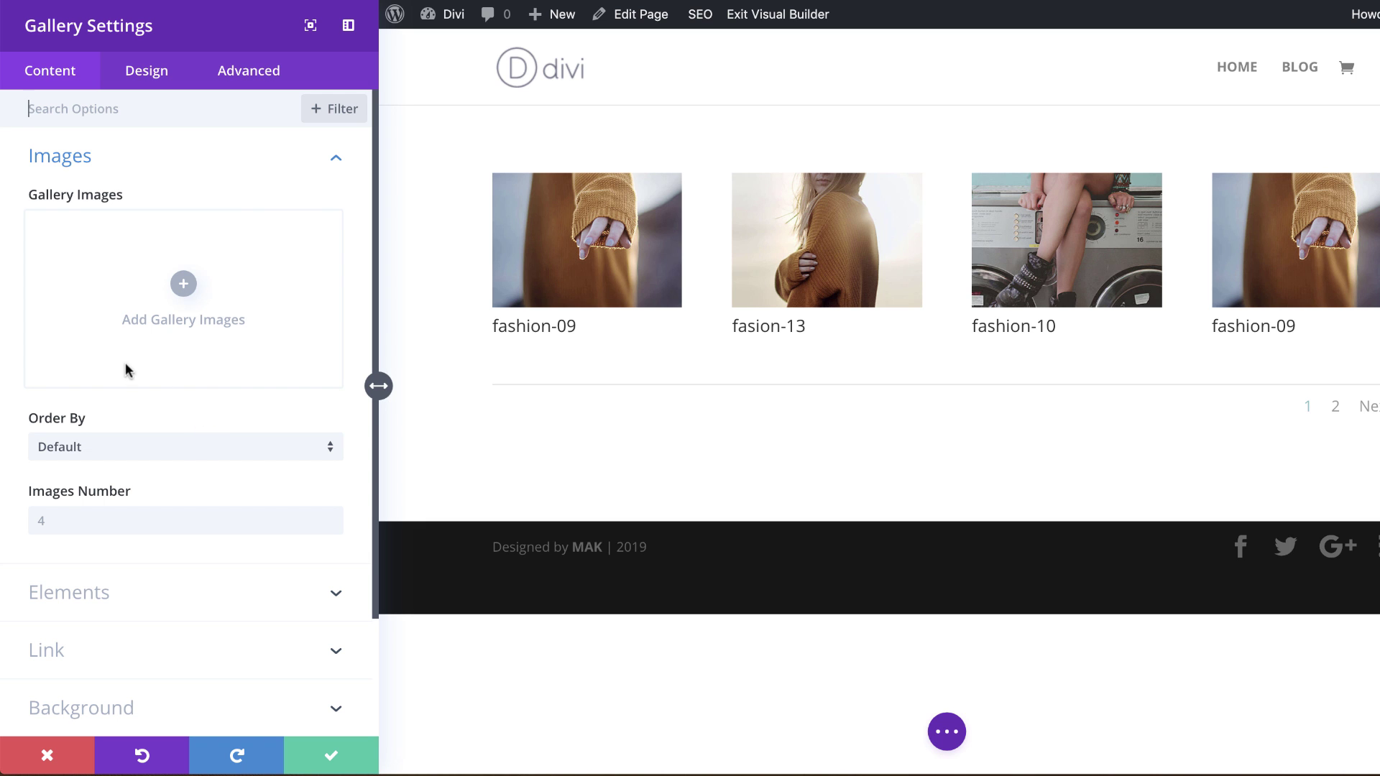
# - In the media library, select the crab, avocado toast, mackerel, carrots, eggs, and coffee-and-cookies photos
pyautogui.click(184, 283)
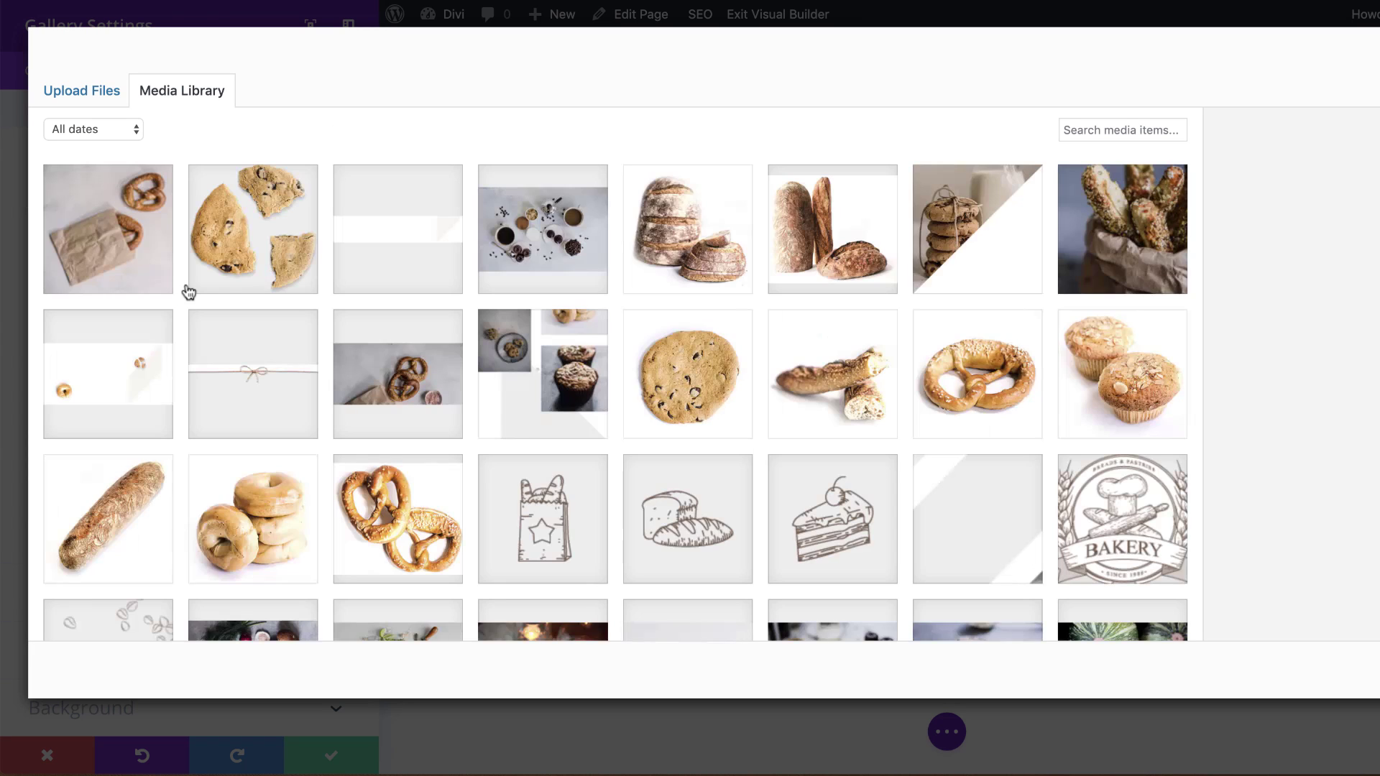
pyautogui.scroll(-6, 550, 496)
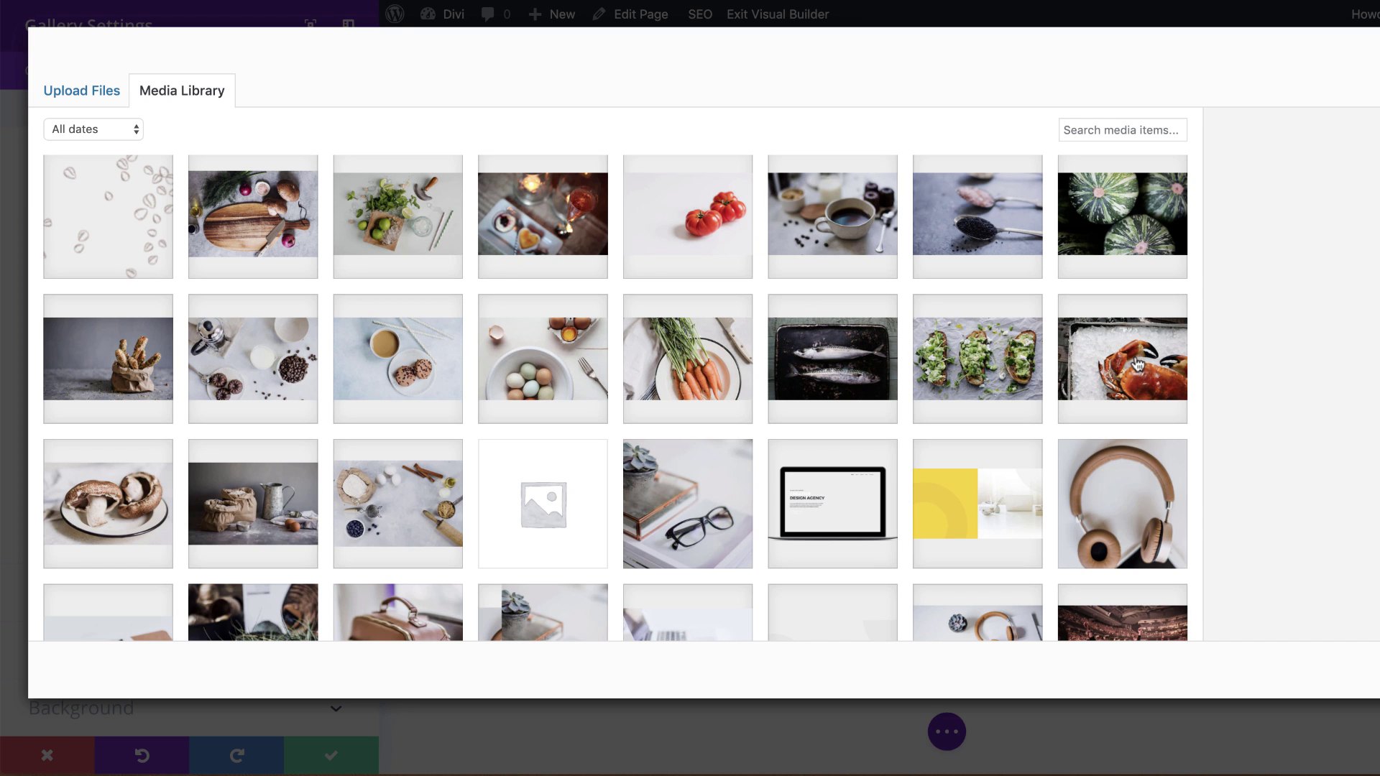
pyautogui.click(1138, 365)
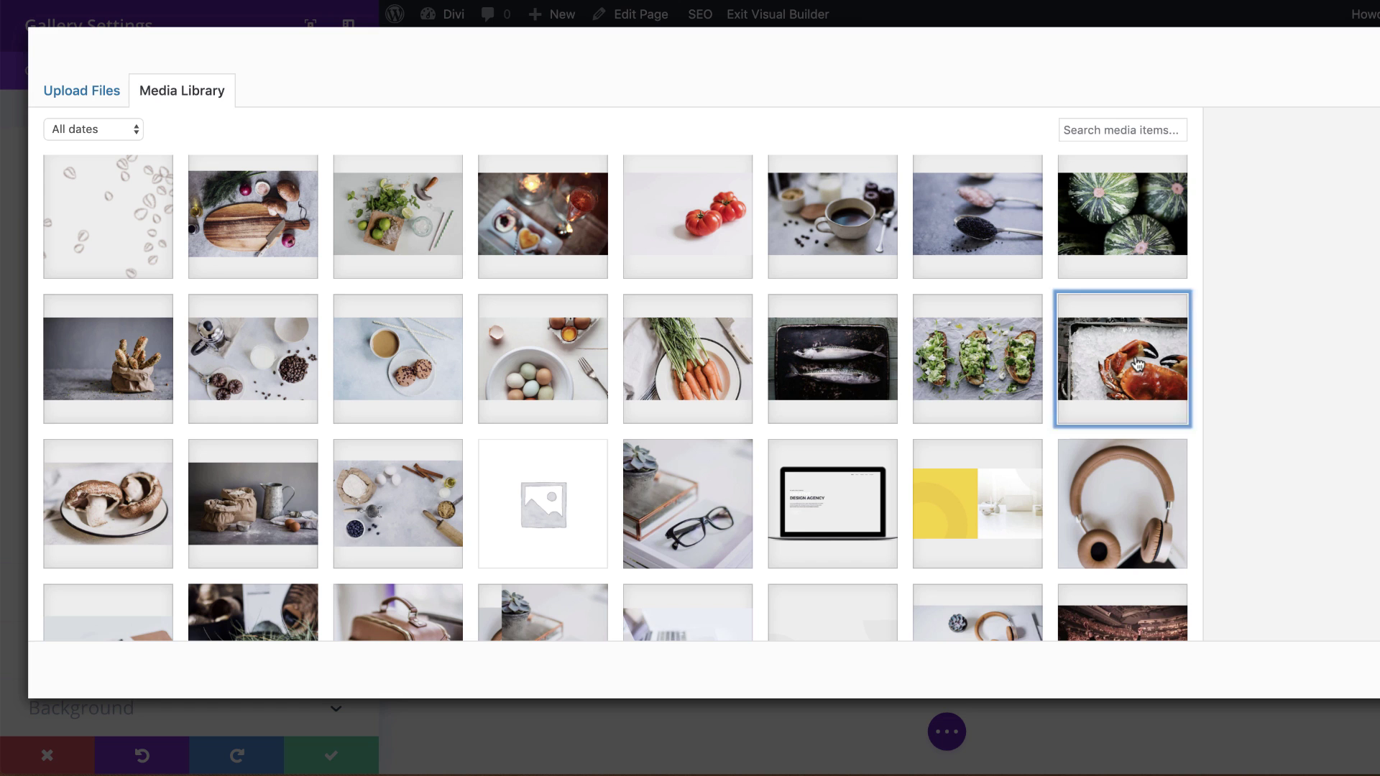
pyautogui.click(978, 359)
pyautogui.click(832, 360)
pyautogui.click(625, 360)
pyautogui.click(539, 358)
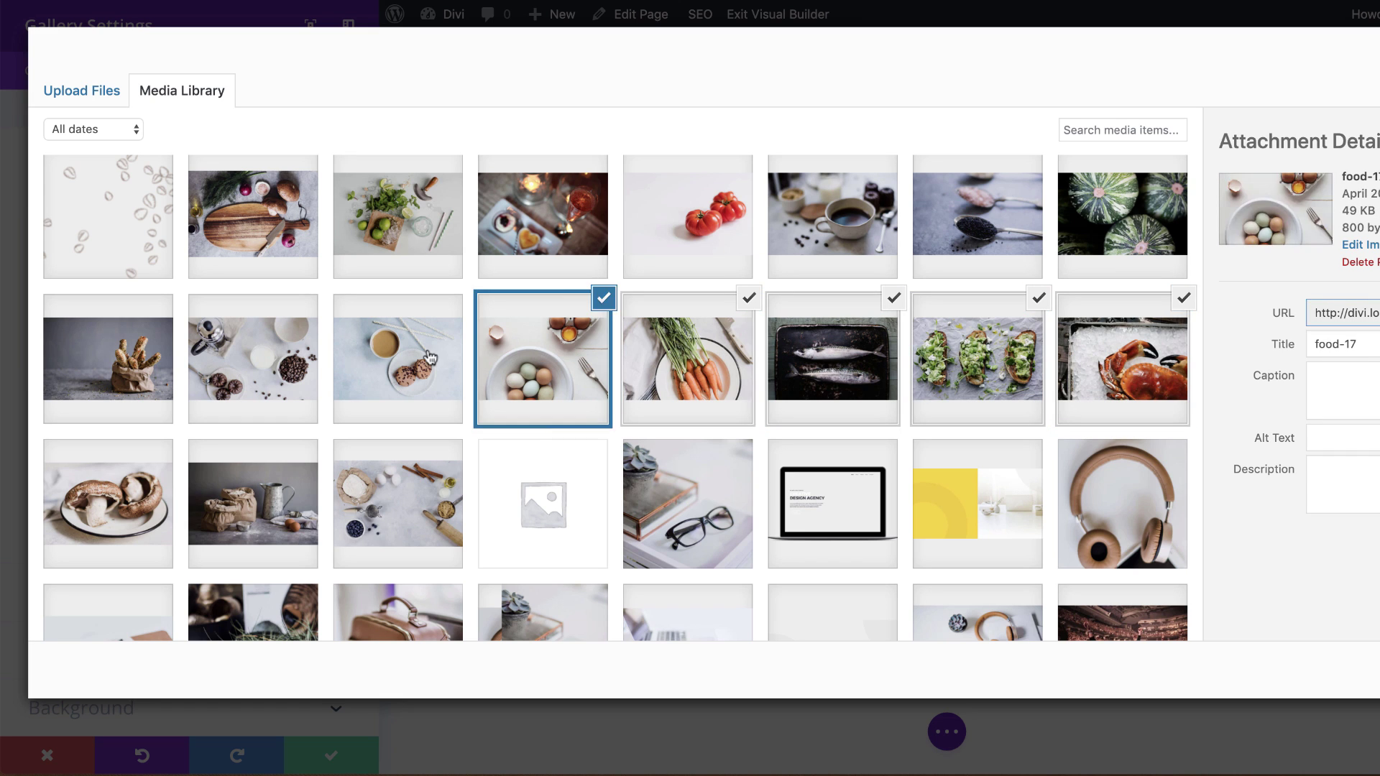
pyautogui.click(423, 360)
# - Add the coffee beans, bread bag, cutting board, herbs, dessert and spoons photos, then insert all twelve
pyautogui.click(257, 368)
pyautogui.click(76, 369)
pyautogui.click(216, 237)
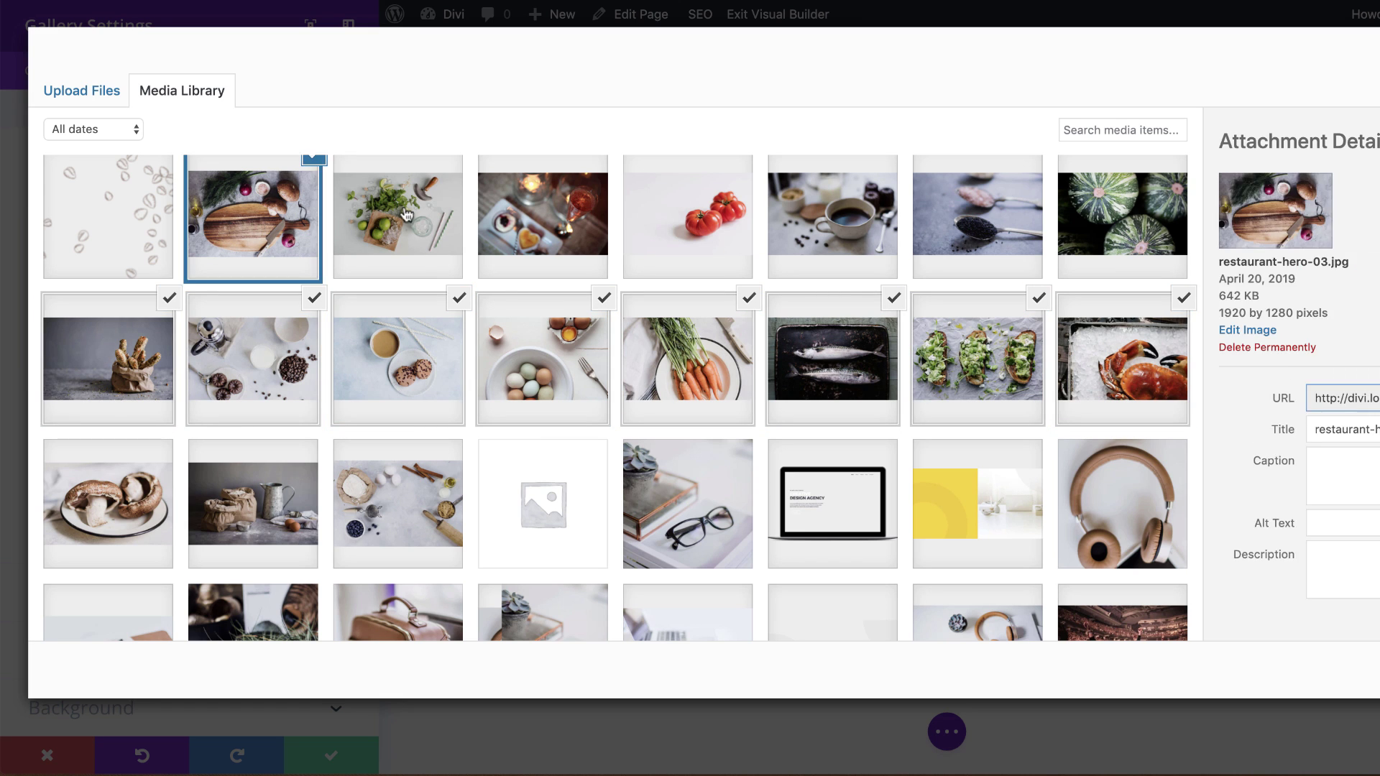
pyautogui.click(398, 216)
pyautogui.click(543, 216)
pyautogui.click(991, 207)
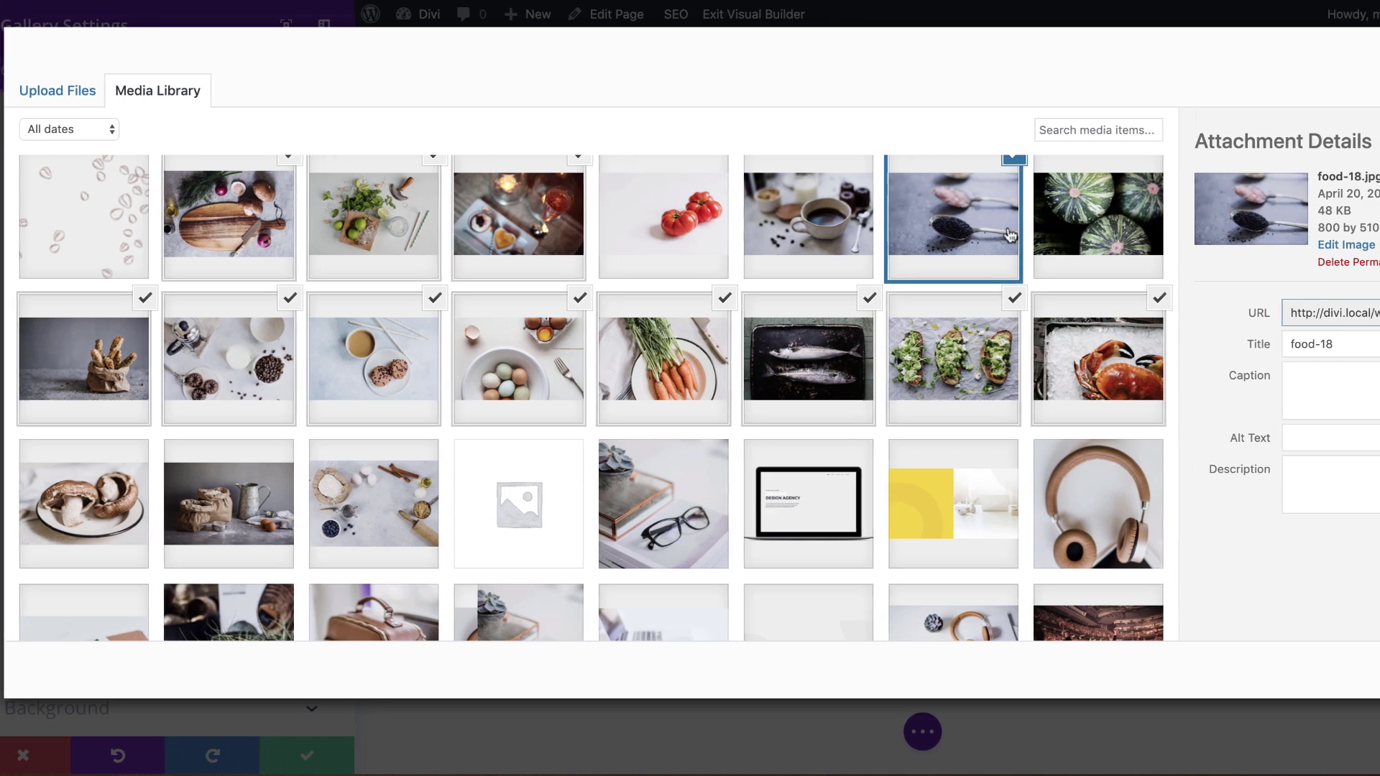
pyautogui.click(1305, 671)
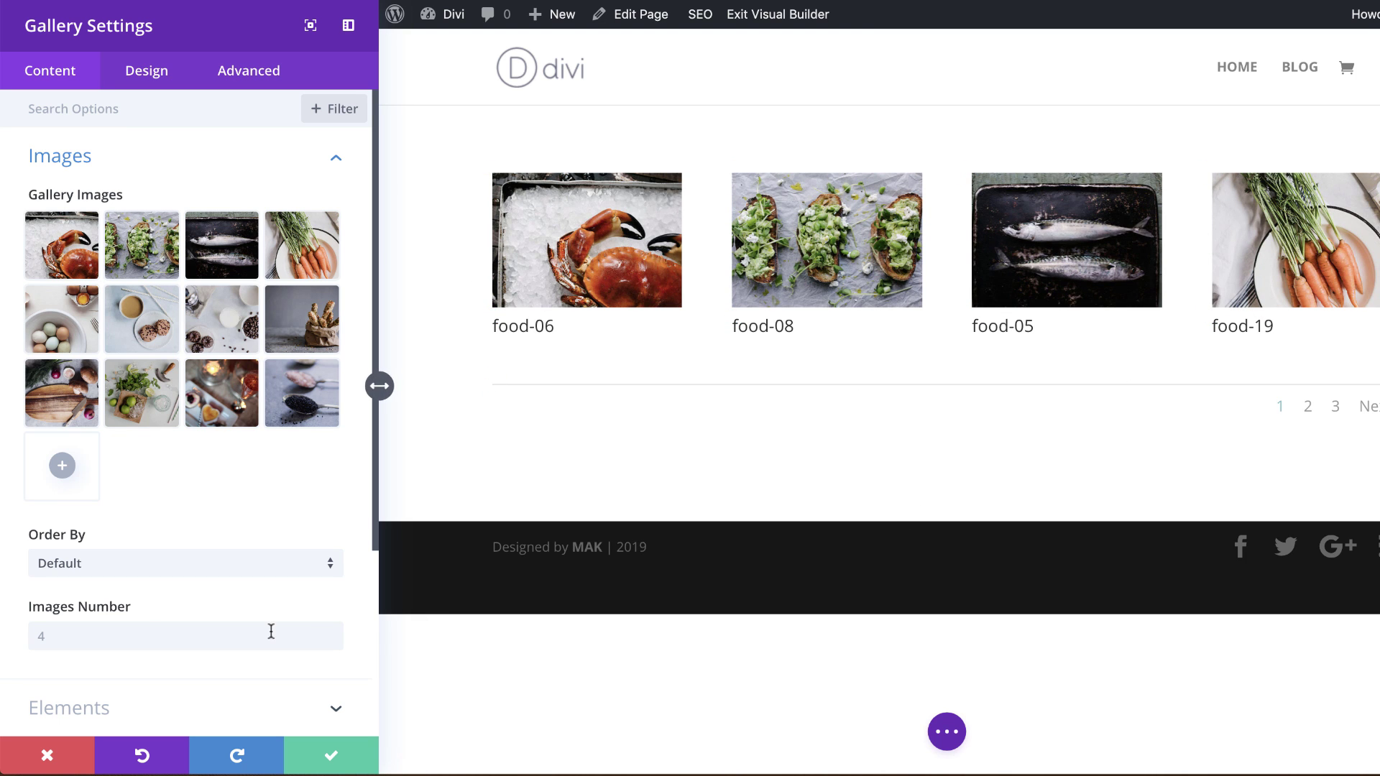
# - Set the gallery's Images Number to 12
pyautogui.scroll(-2, 212, 621)
pyautogui.scroll(-5, 209, 620)
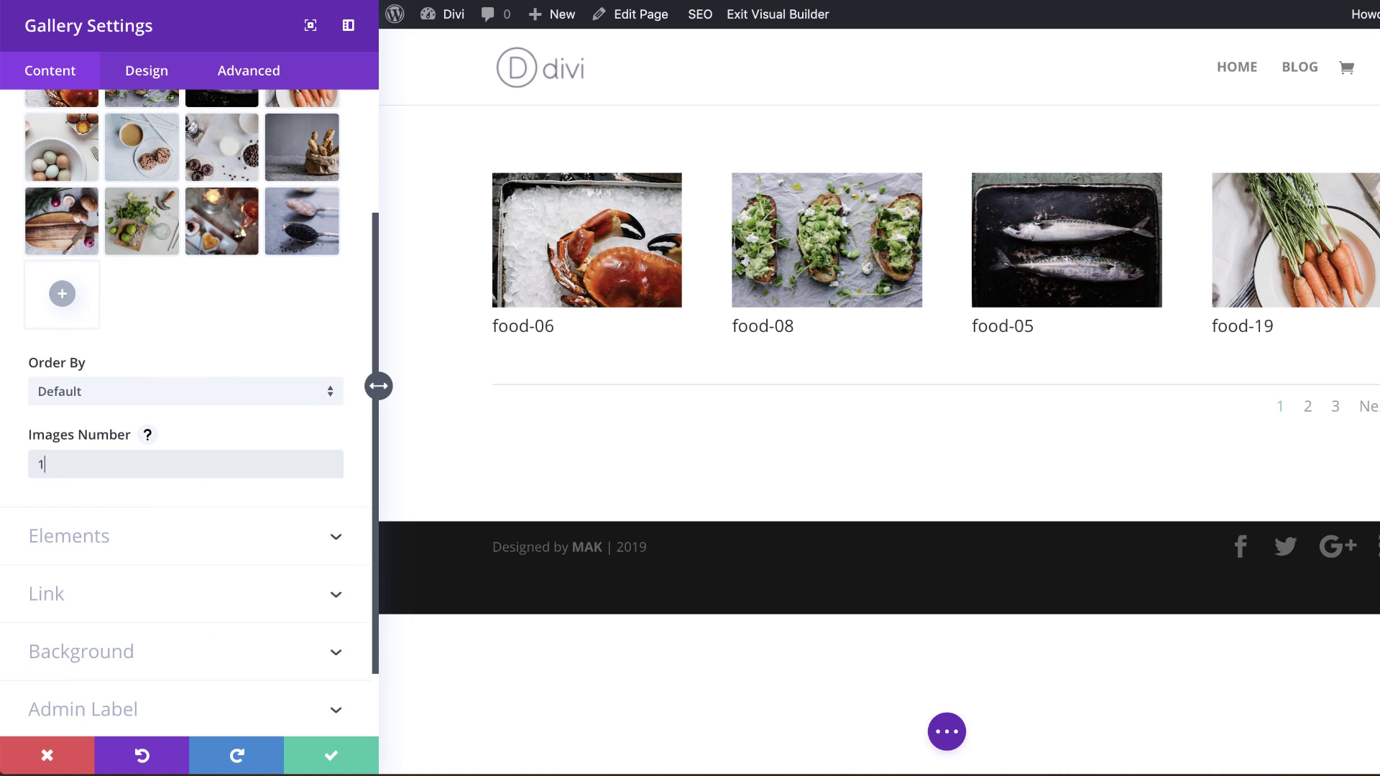
pyautogui.write('2')
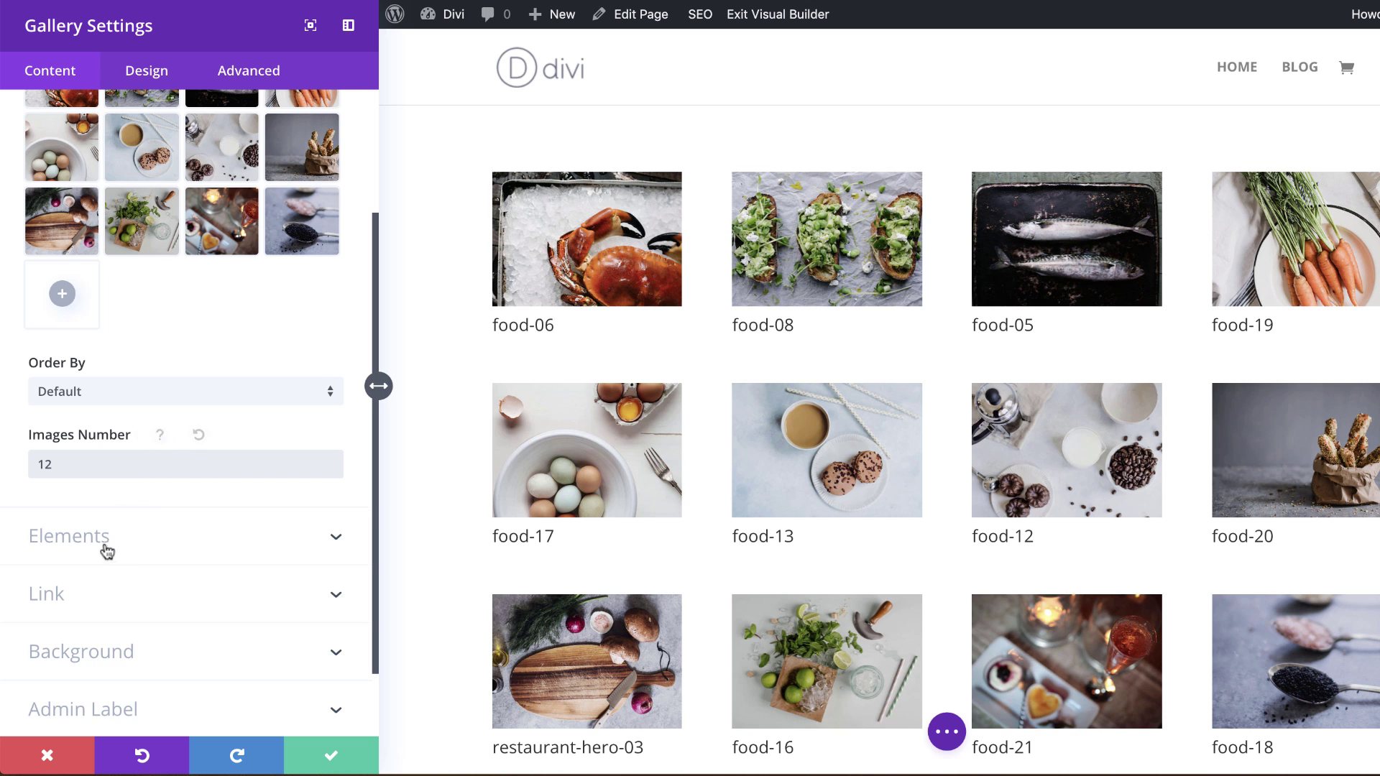
# - Switch Show Title and Caption and Show Pagination to NO, then save the gallery settings
pyautogui.scroll(-2, 106, 551)
pyautogui.click(78, 451)
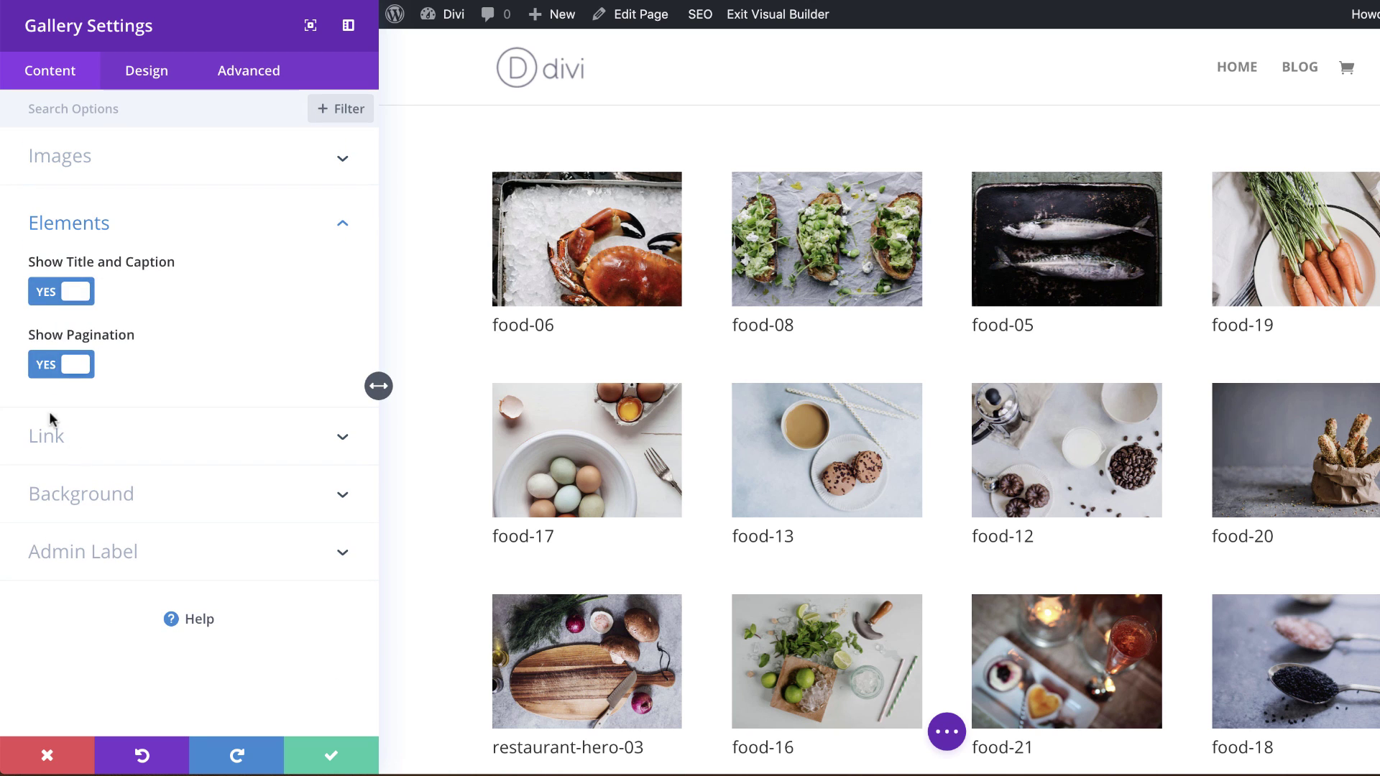
pyautogui.click(47, 295)
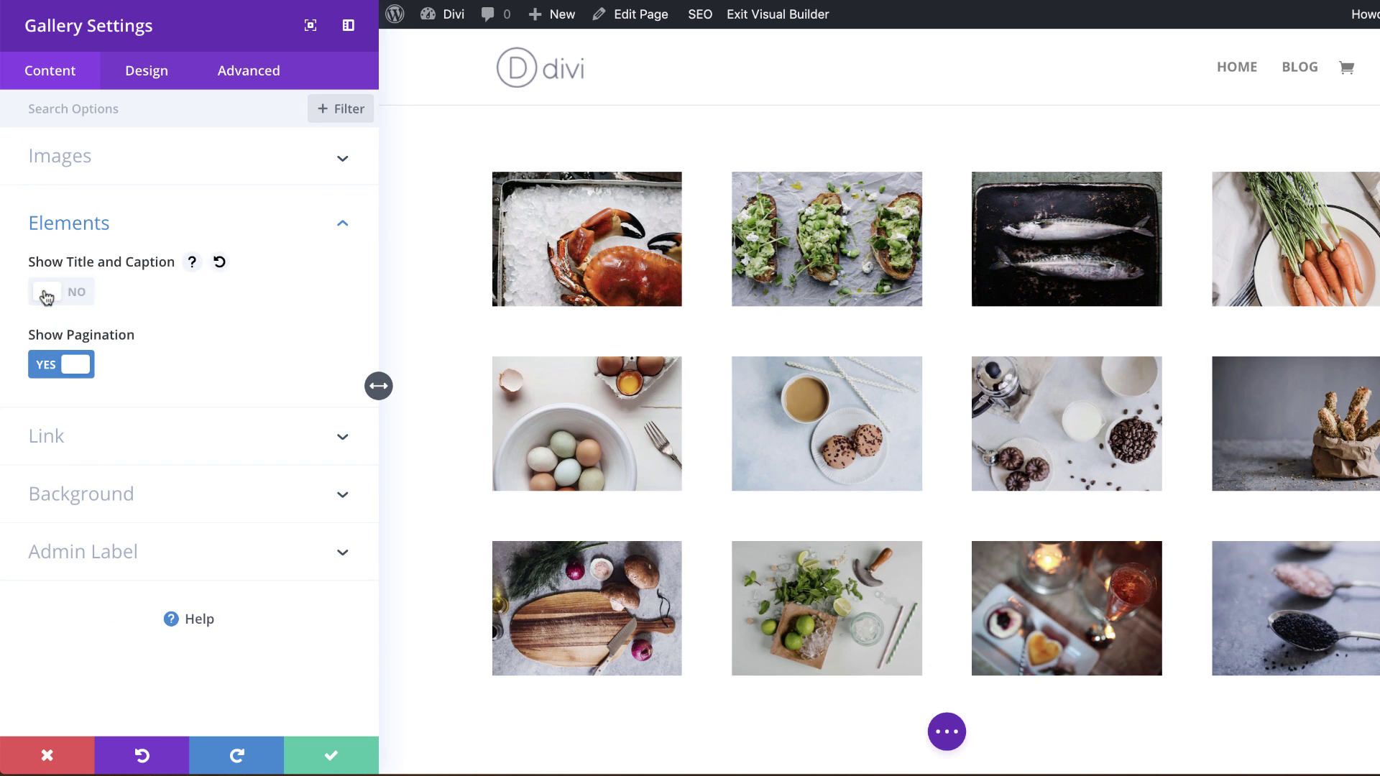
pyautogui.click(45, 366)
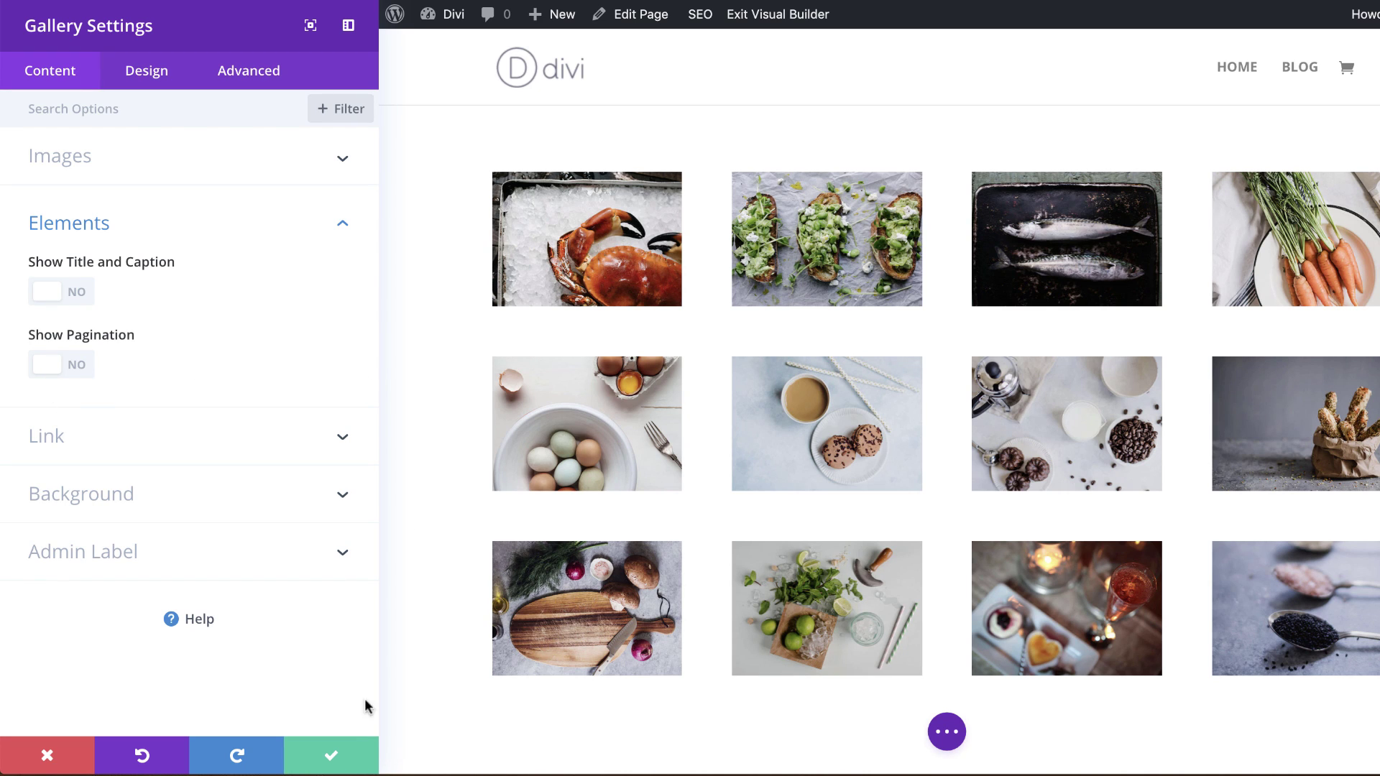
pyautogui.click(332, 756)
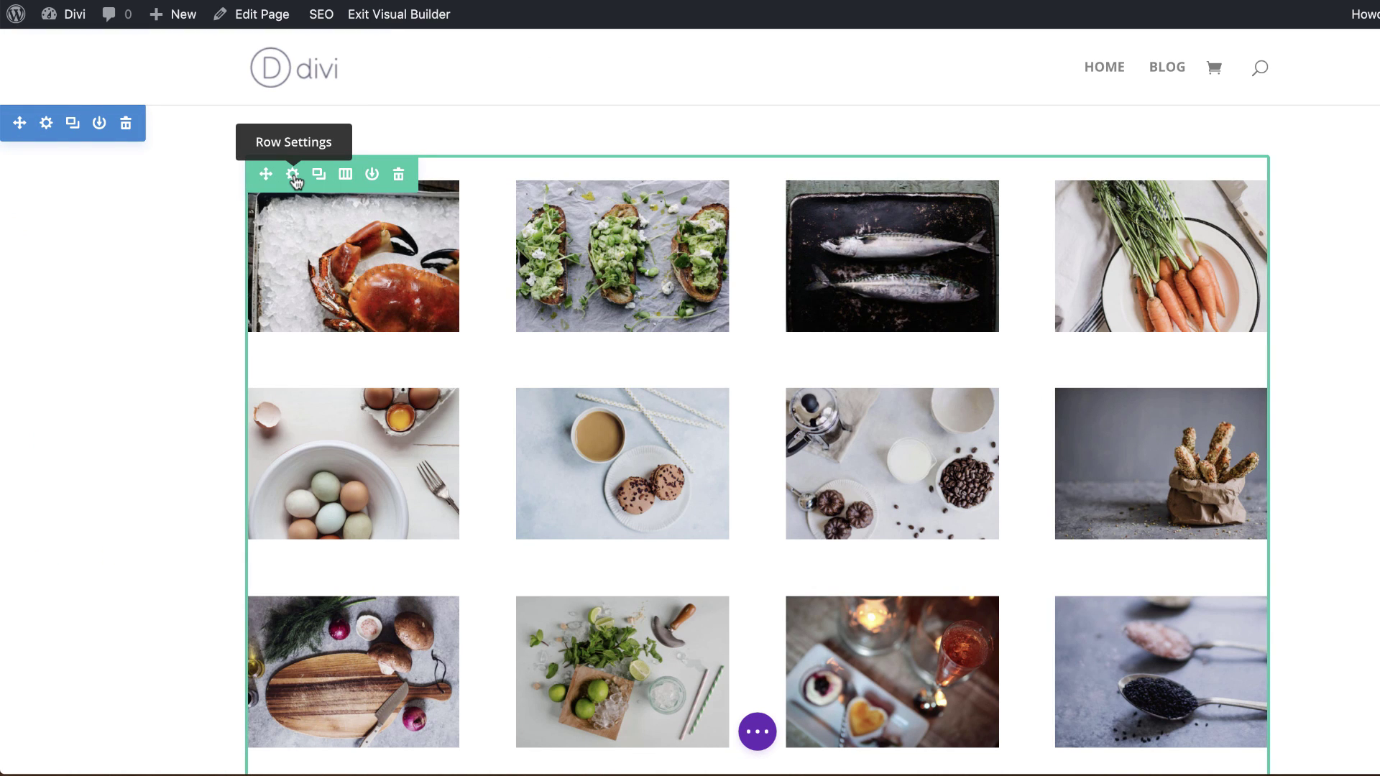
# - Set the row's Width to 100% and Max Width to 100%, then save the row settings
pyautogui.click(292, 175)
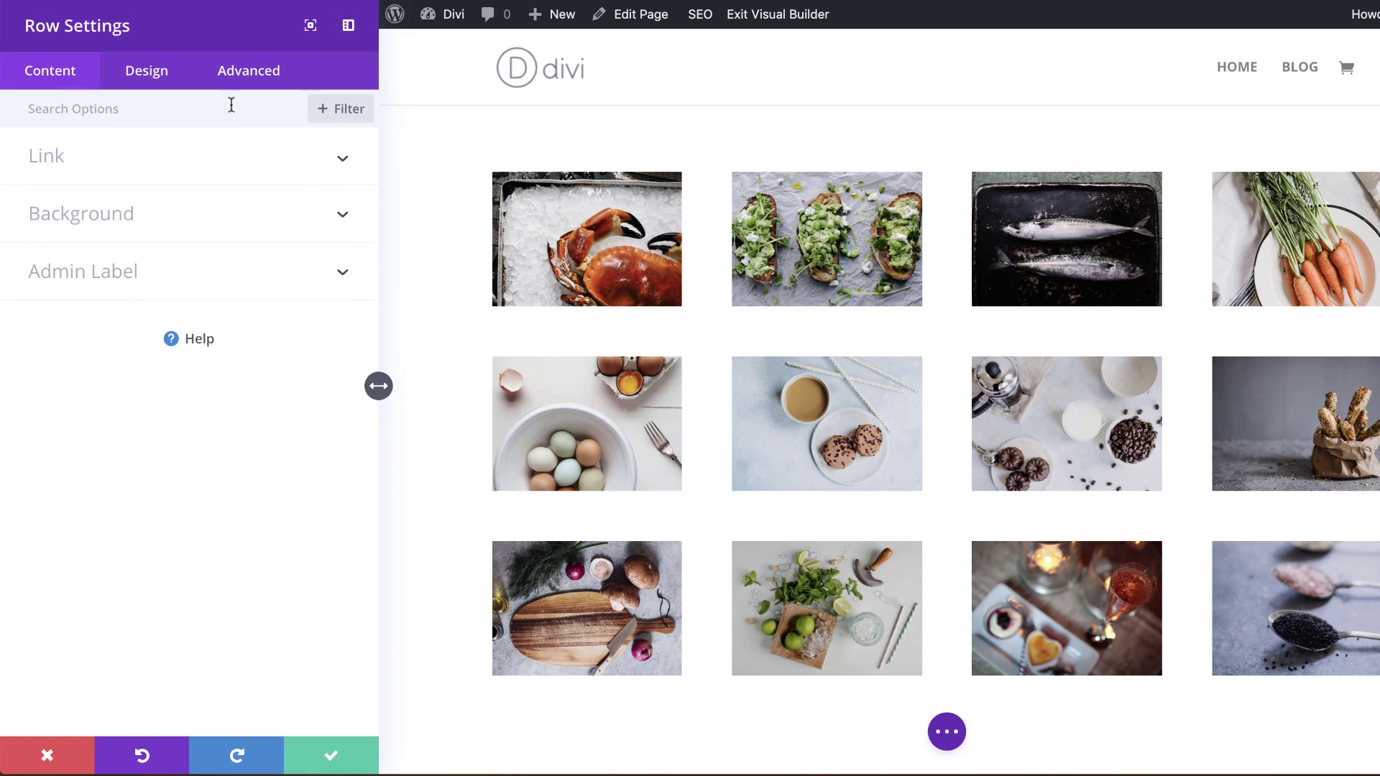
pyautogui.click(144, 69)
pyautogui.click(98, 162)
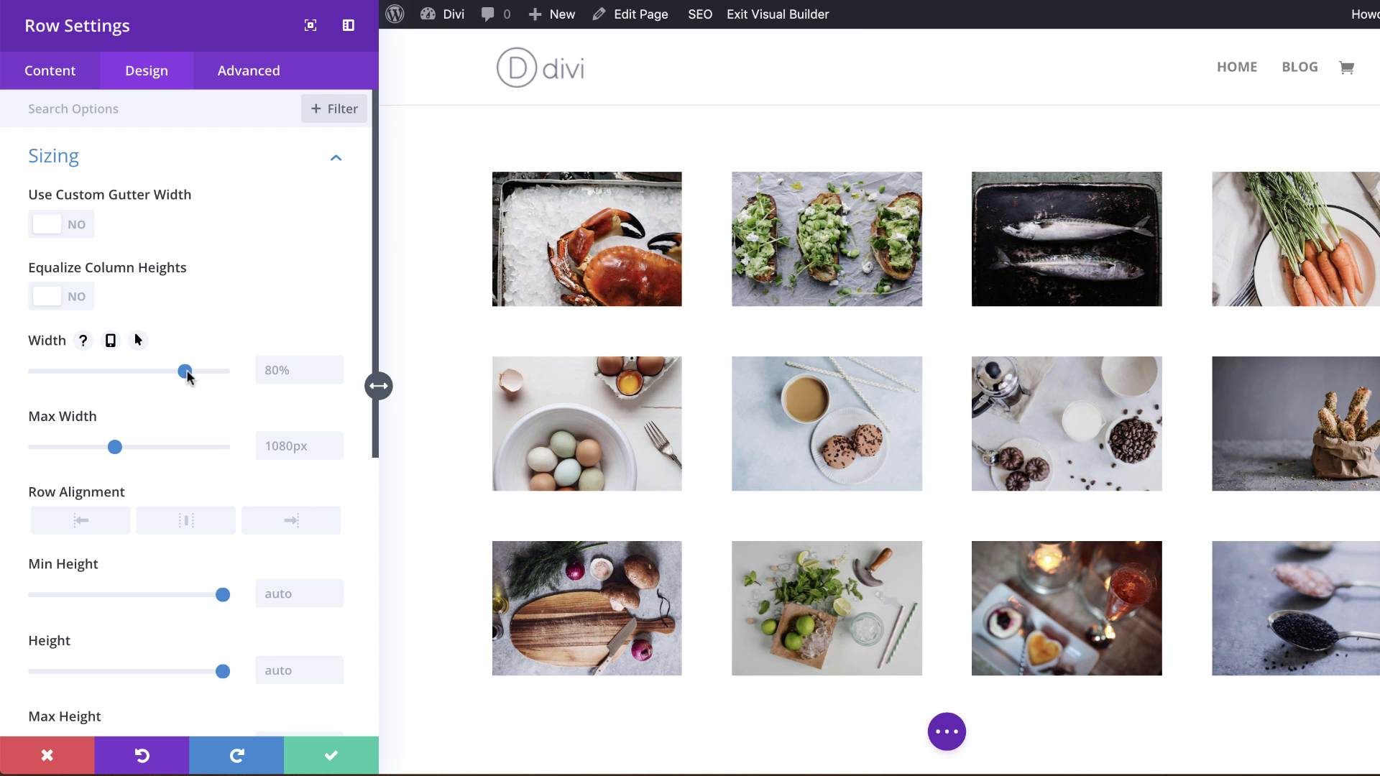
pyautogui.moveTo(186, 376); pyautogui.dragTo(240, 373)
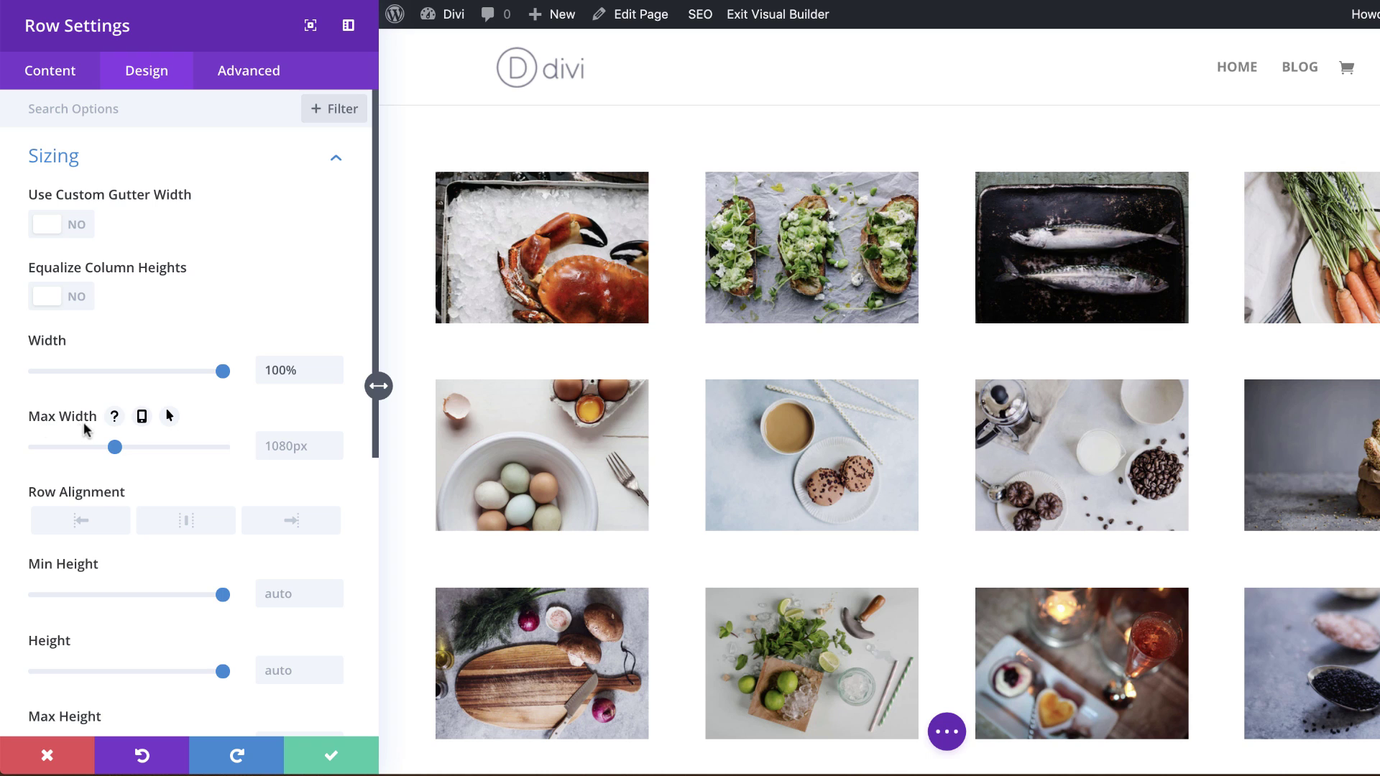
pyautogui.click(268, 446)
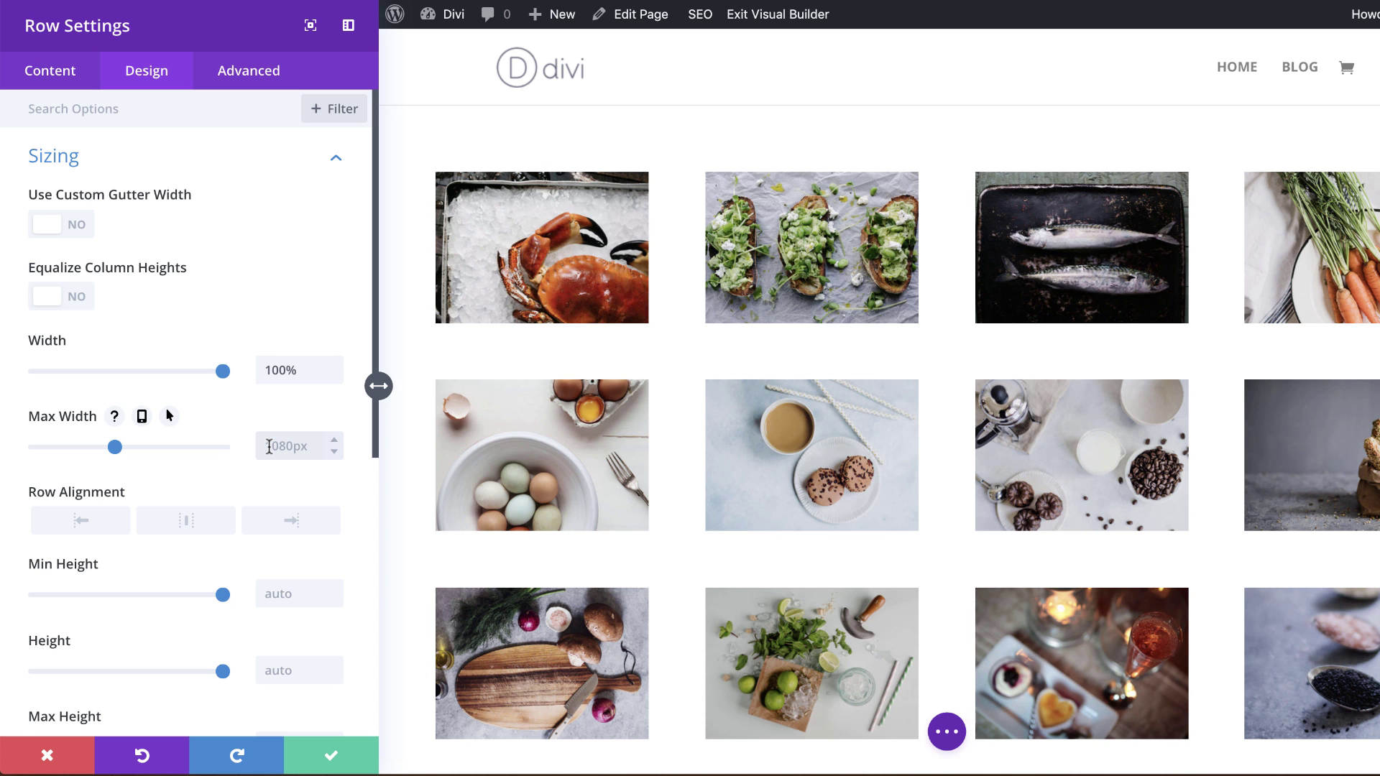
pyautogui.write('100%')
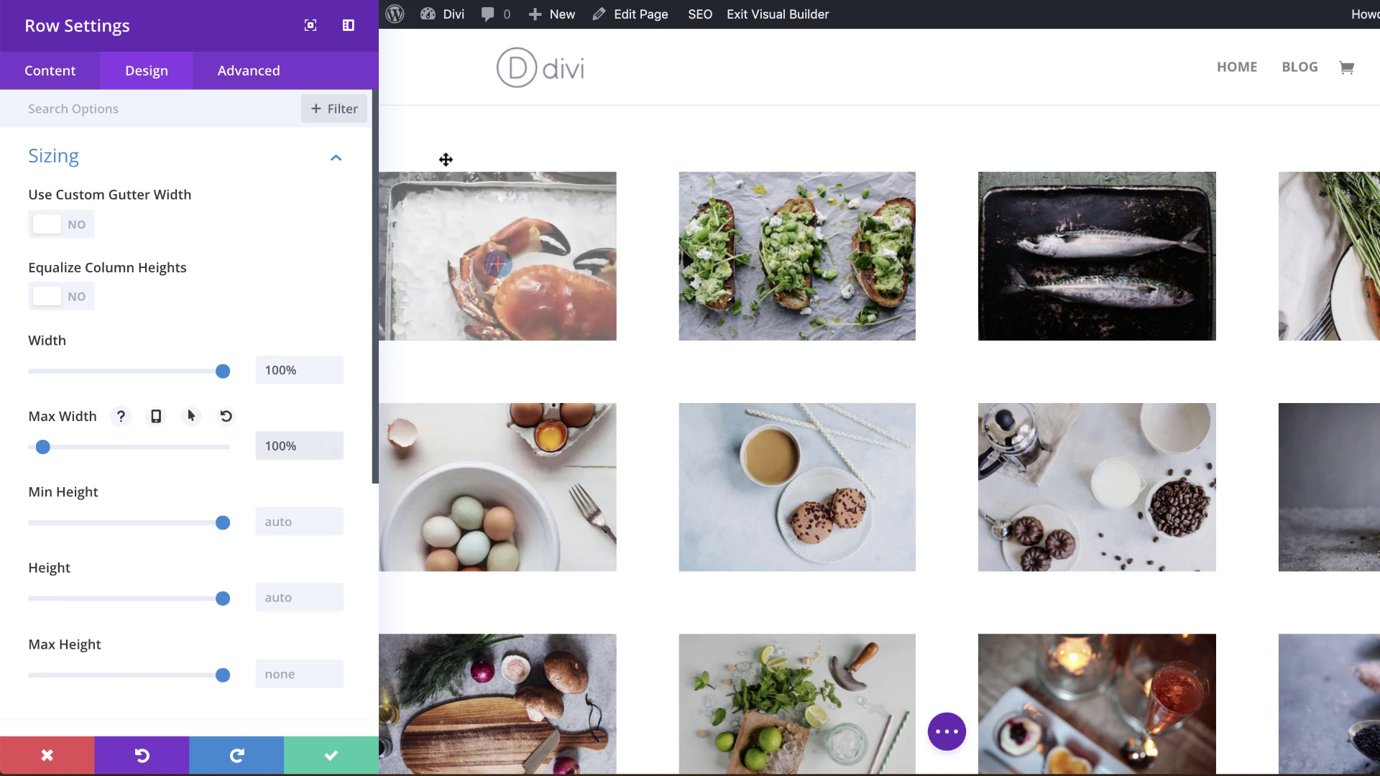
pyautogui.click(333, 755)
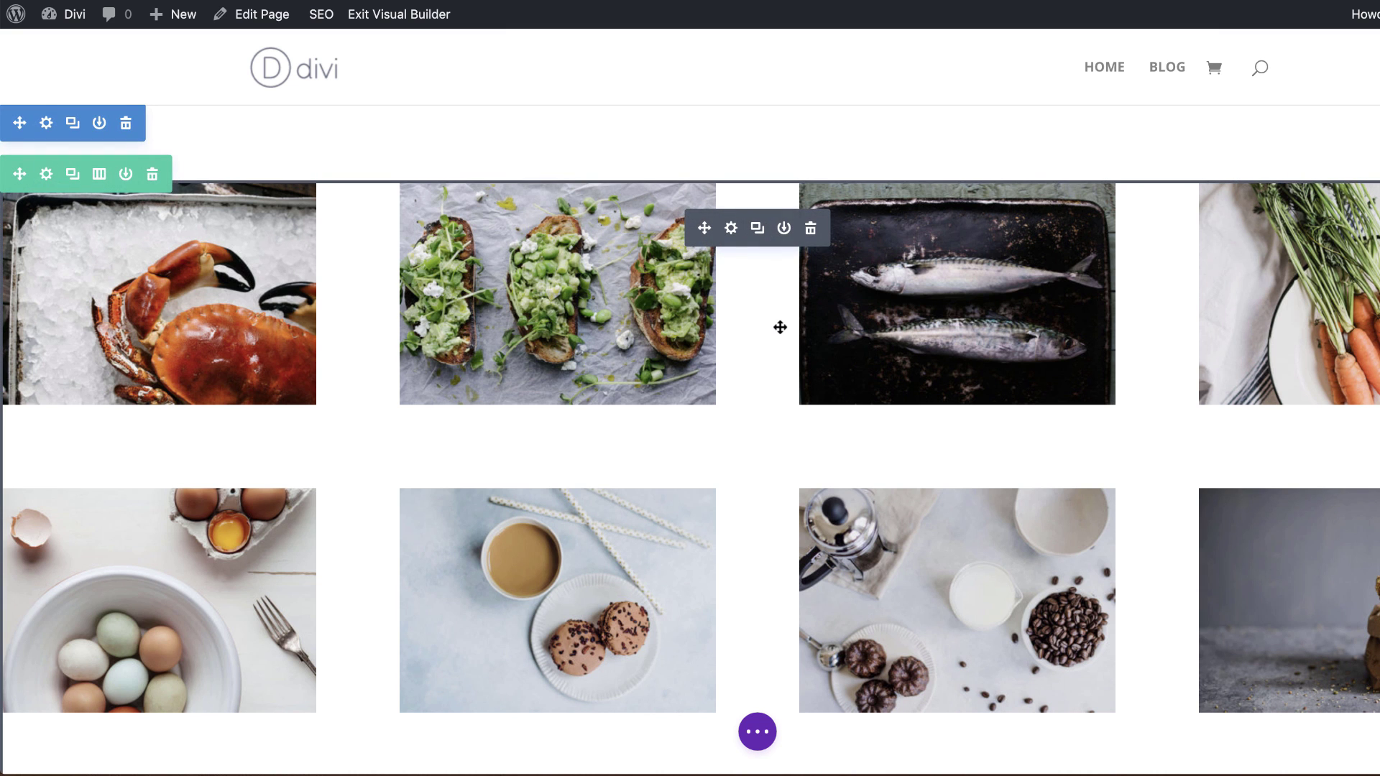
pyautogui.scroll(-2, 779, 327)
pyautogui.scroll(-6, 780, 327)
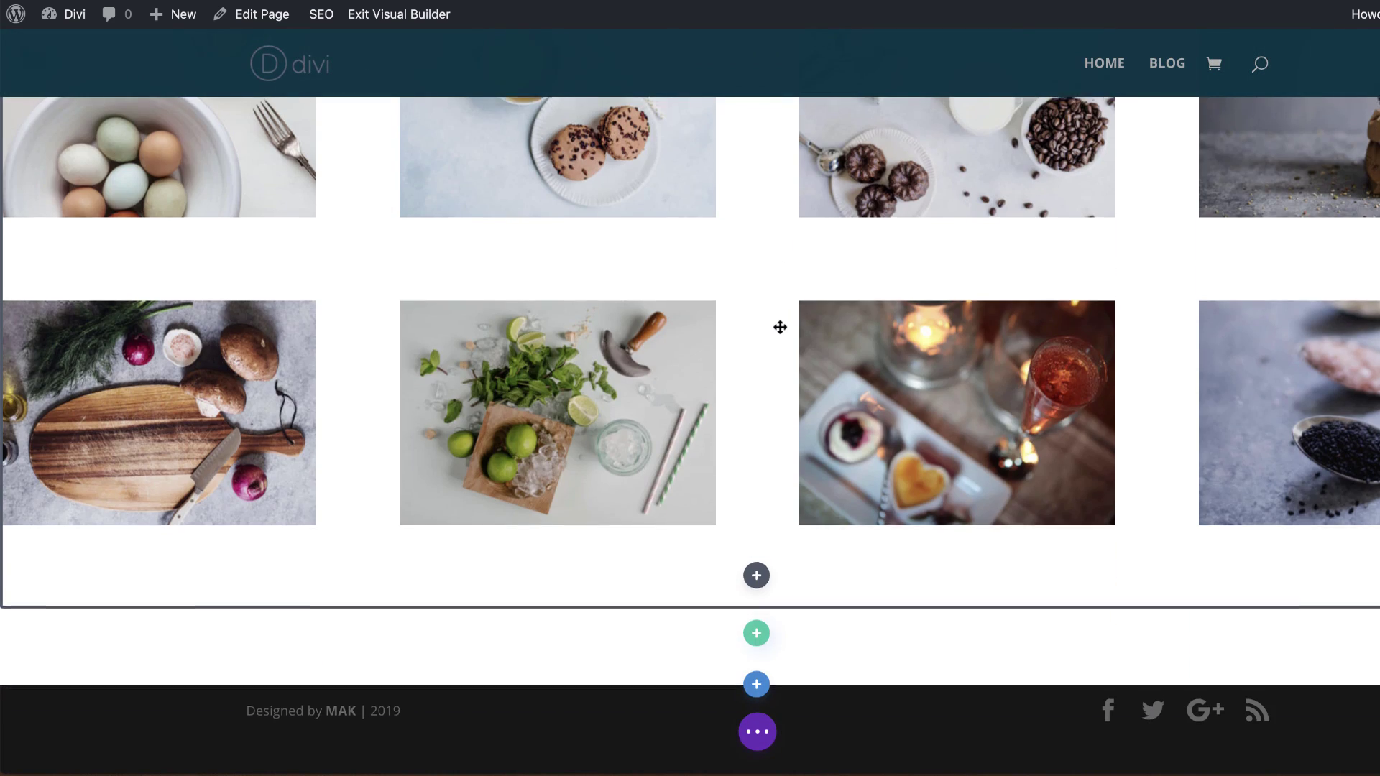
pyautogui.scroll(6, 780, 327)
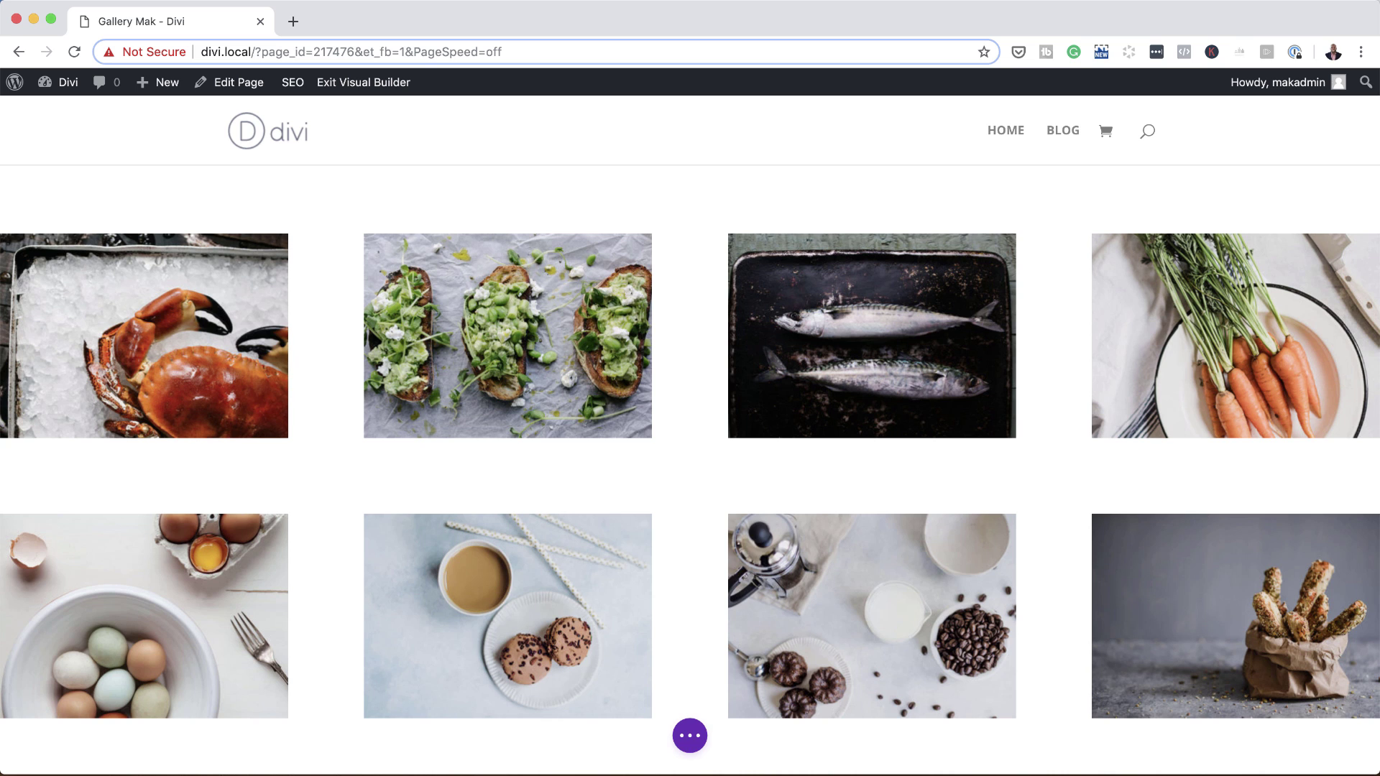
pyautogui.moveTo(25, 280)
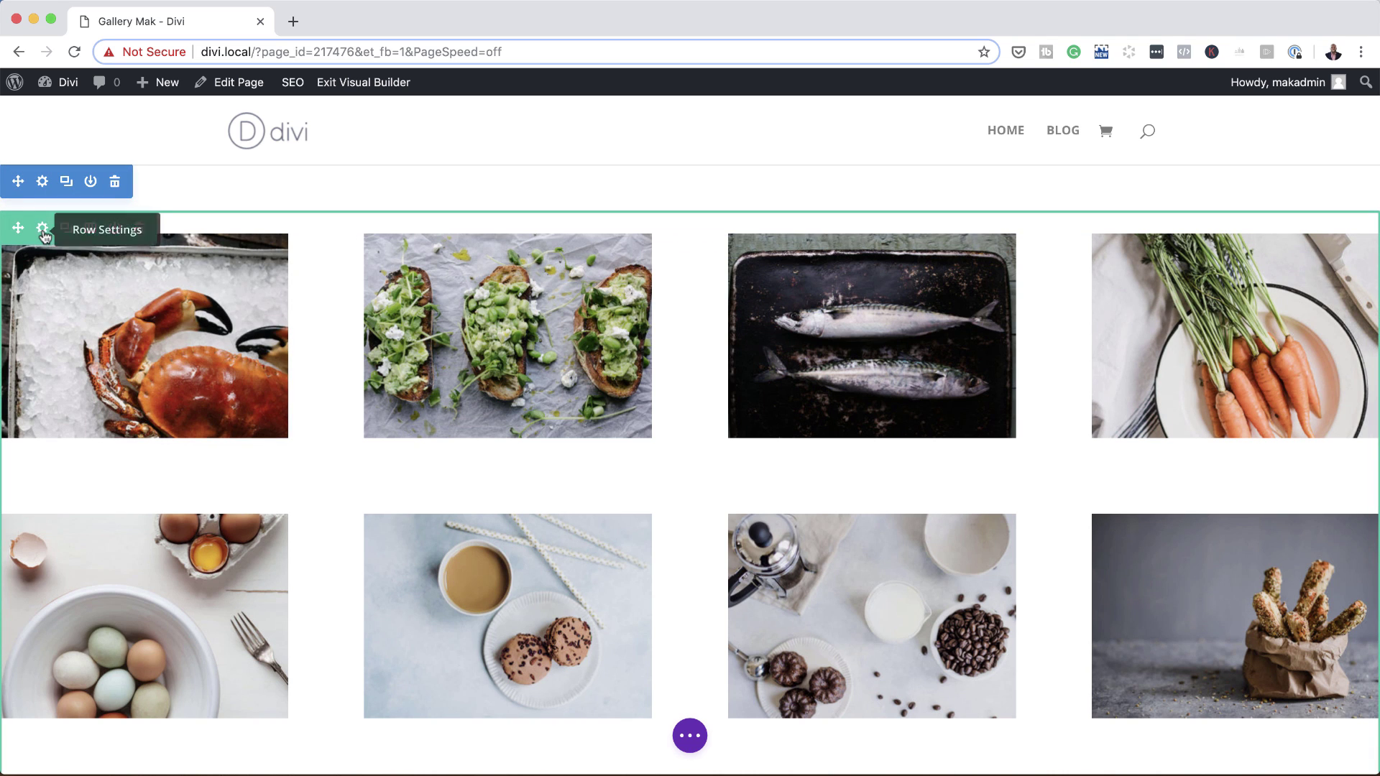
# - Turn on Use Custom Gutter Width for the row, set Gutter Width to 1, and save
pyautogui.click(43, 229)
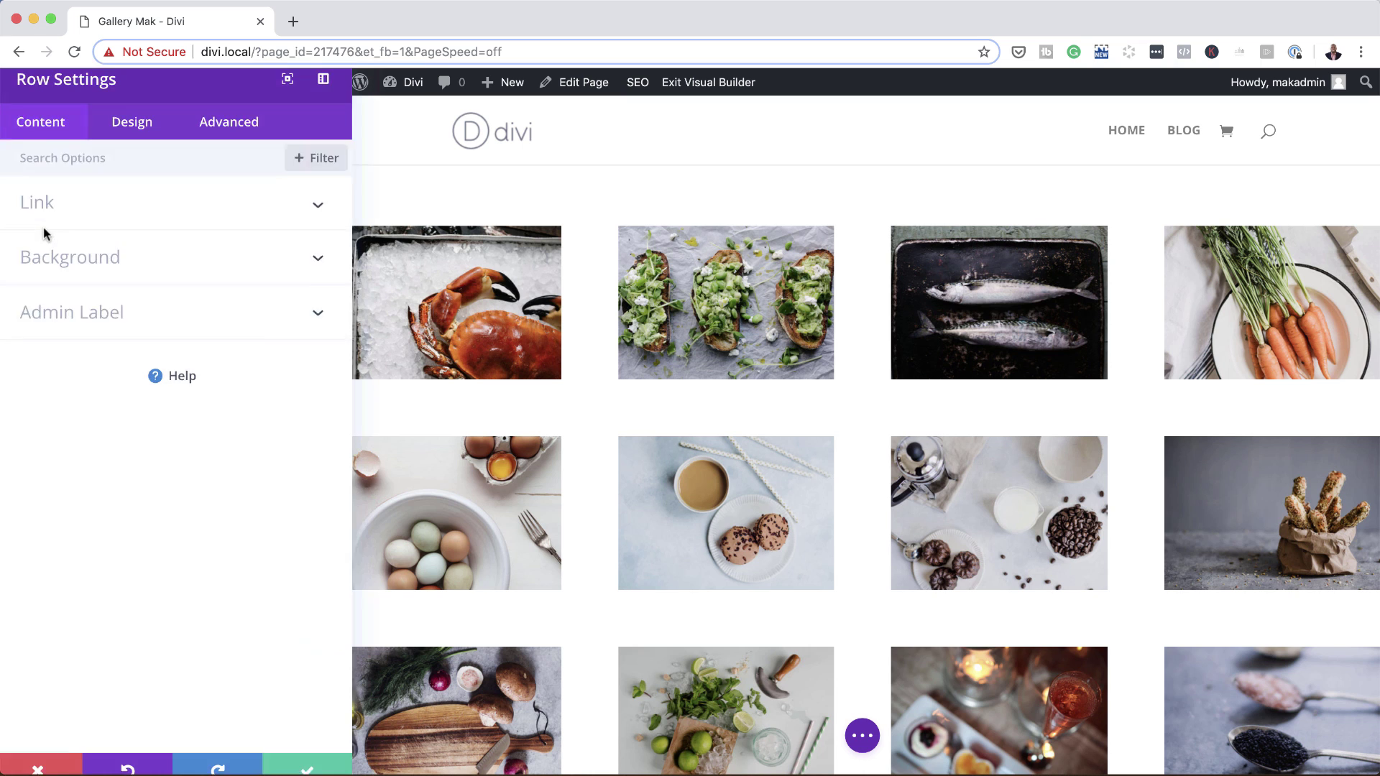
pyautogui.click(123, 144)
pyautogui.click(82, 216)
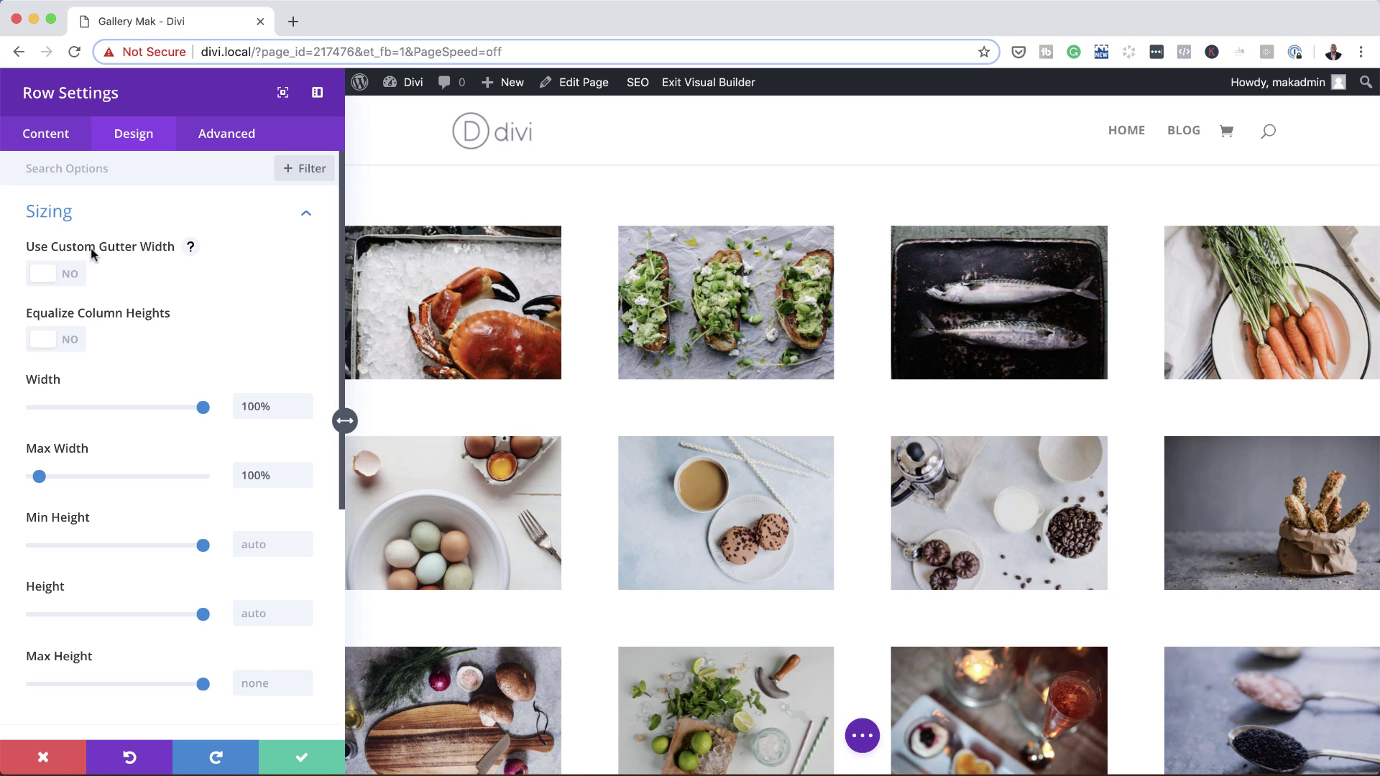
pyautogui.click(71, 277)
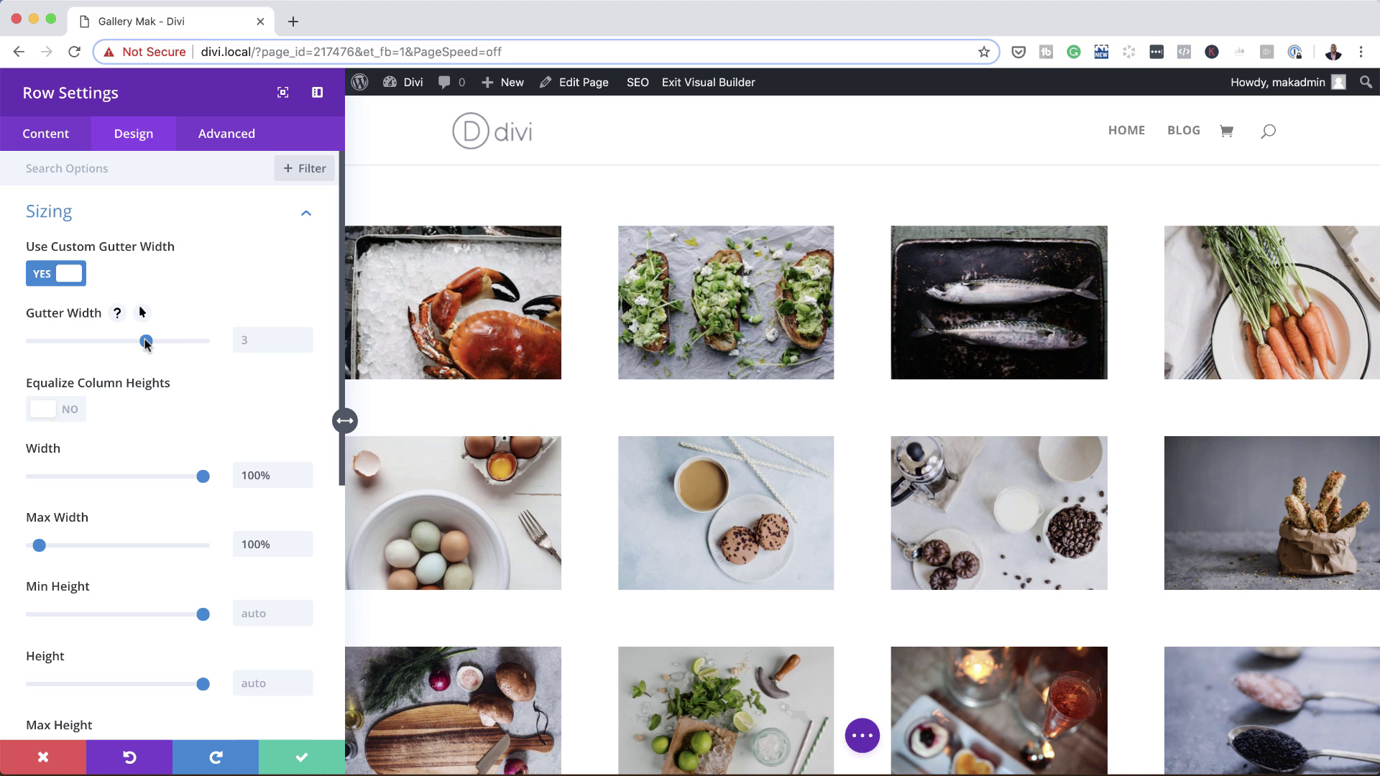
pyautogui.moveTo(125, 346); pyautogui.dragTo(110, 343)
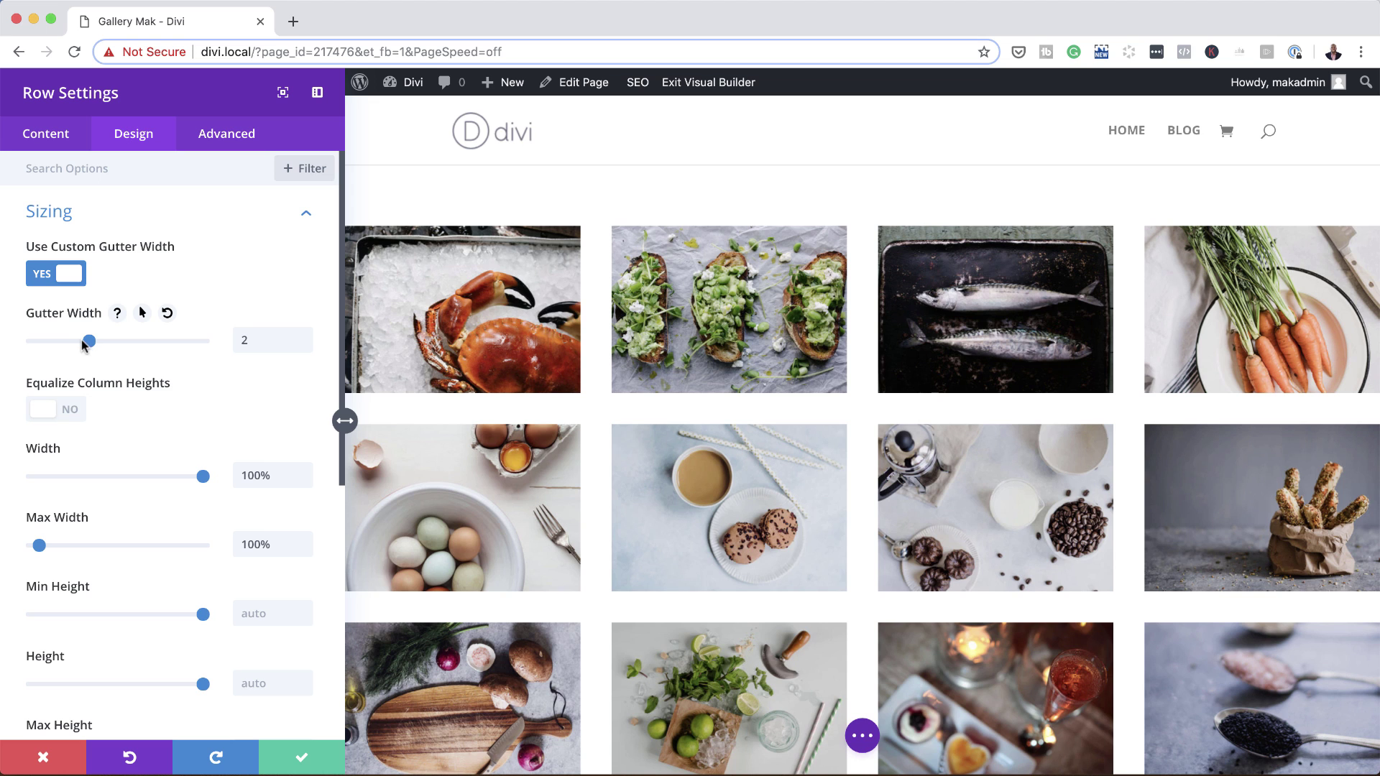
pyautogui.click(44, 342)
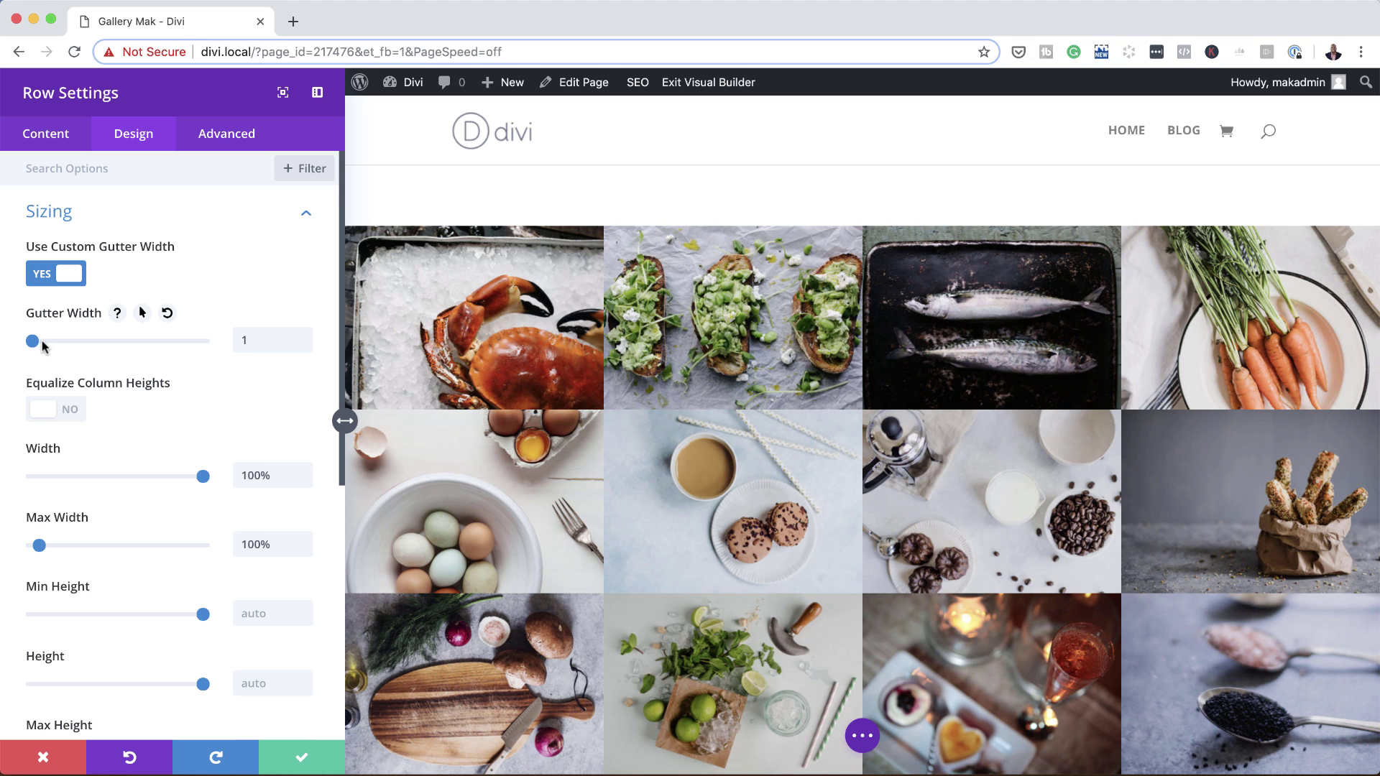
pyautogui.click(301, 758)
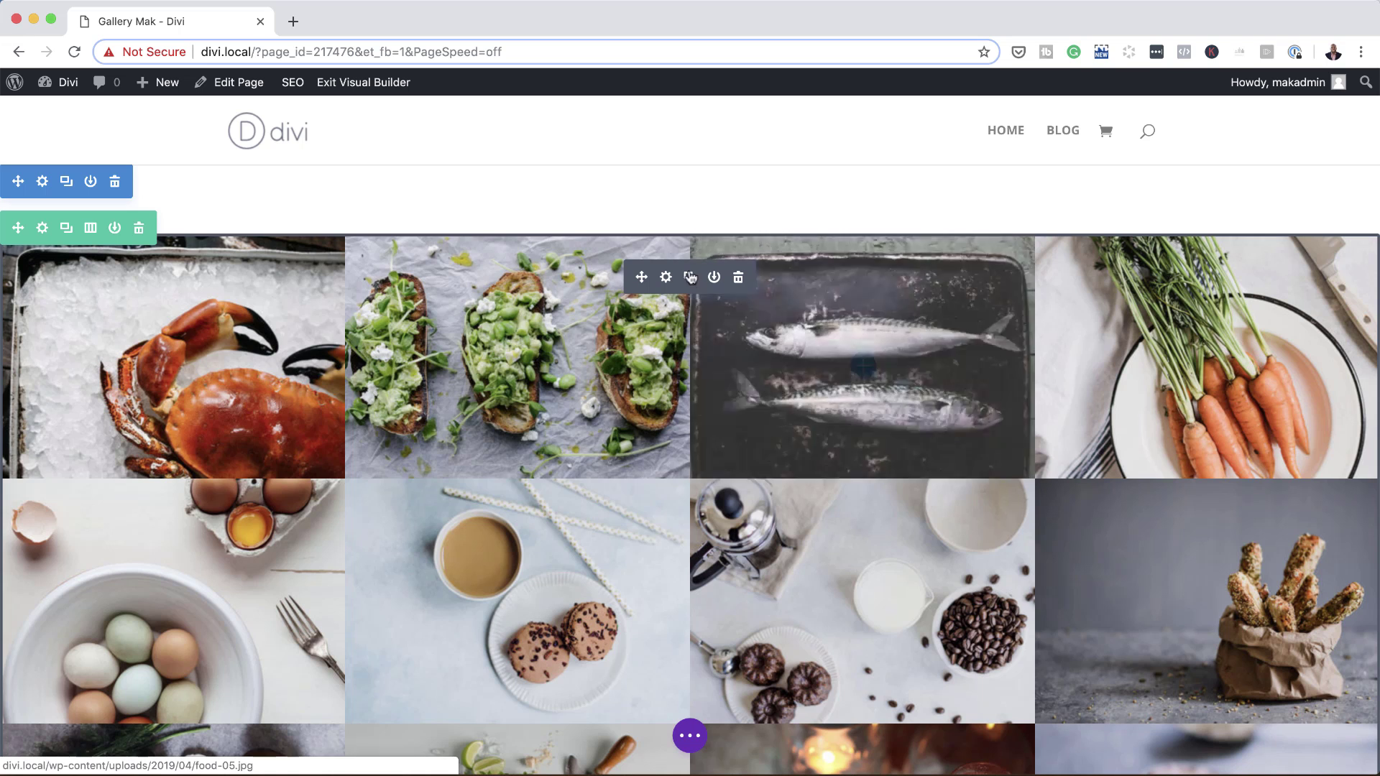
# - In the row's Design > Sizing settings, set the custom Gutter Width to 2
pyautogui.click(43, 229)
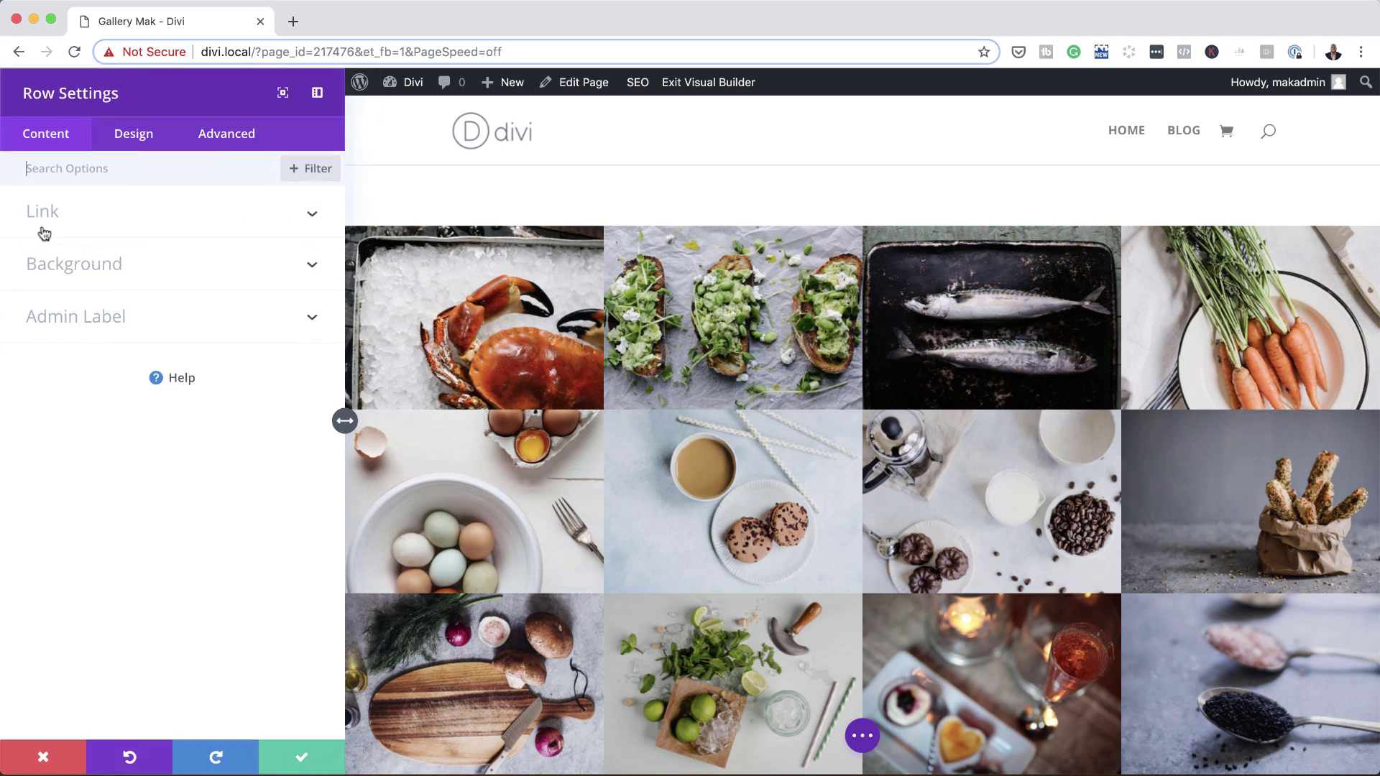
pyautogui.click(139, 139)
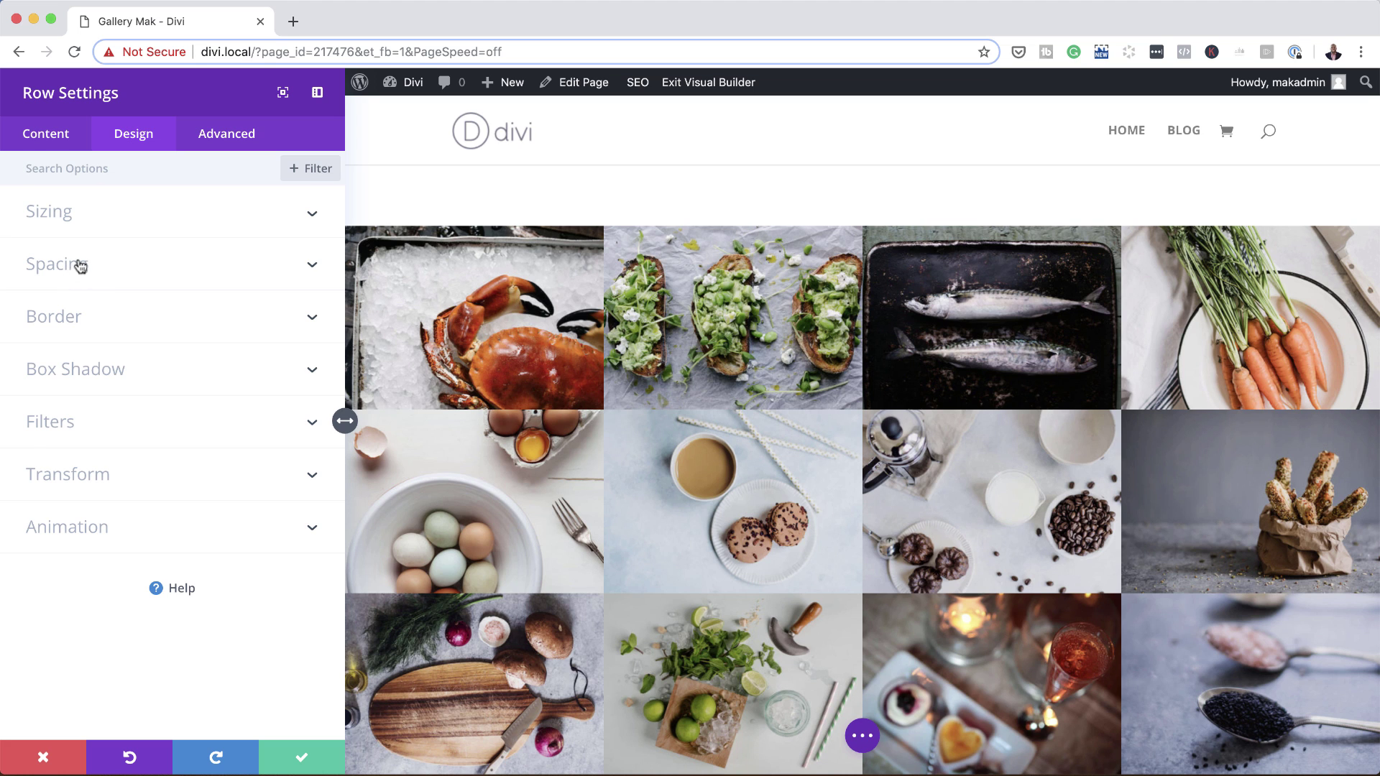
pyautogui.click(77, 216)
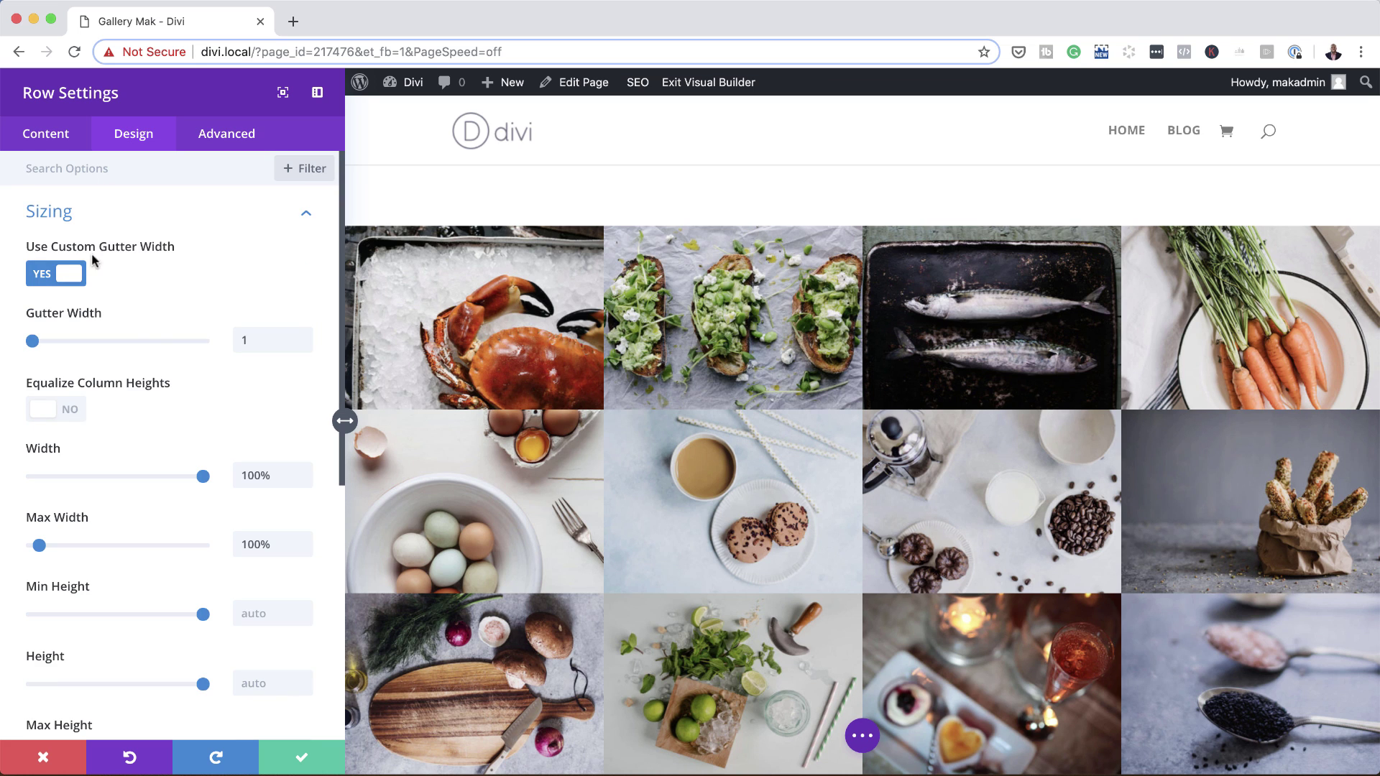
pyautogui.click(71, 342)
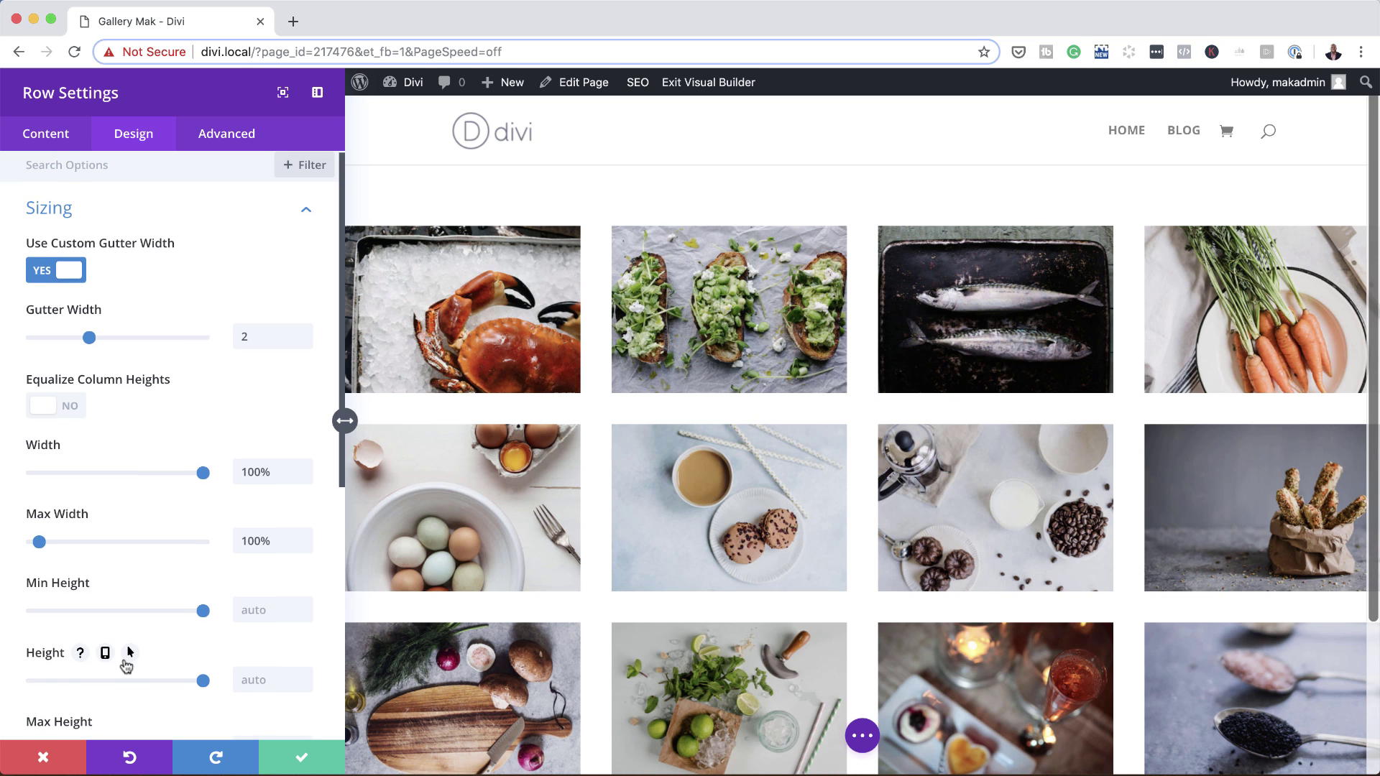
pyautogui.scroll(-5, 126, 666)
# - Set the row's Custom Padding Left to 3% and link Right to match at 3%
pyautogui.scroll(-2, 126, 647)
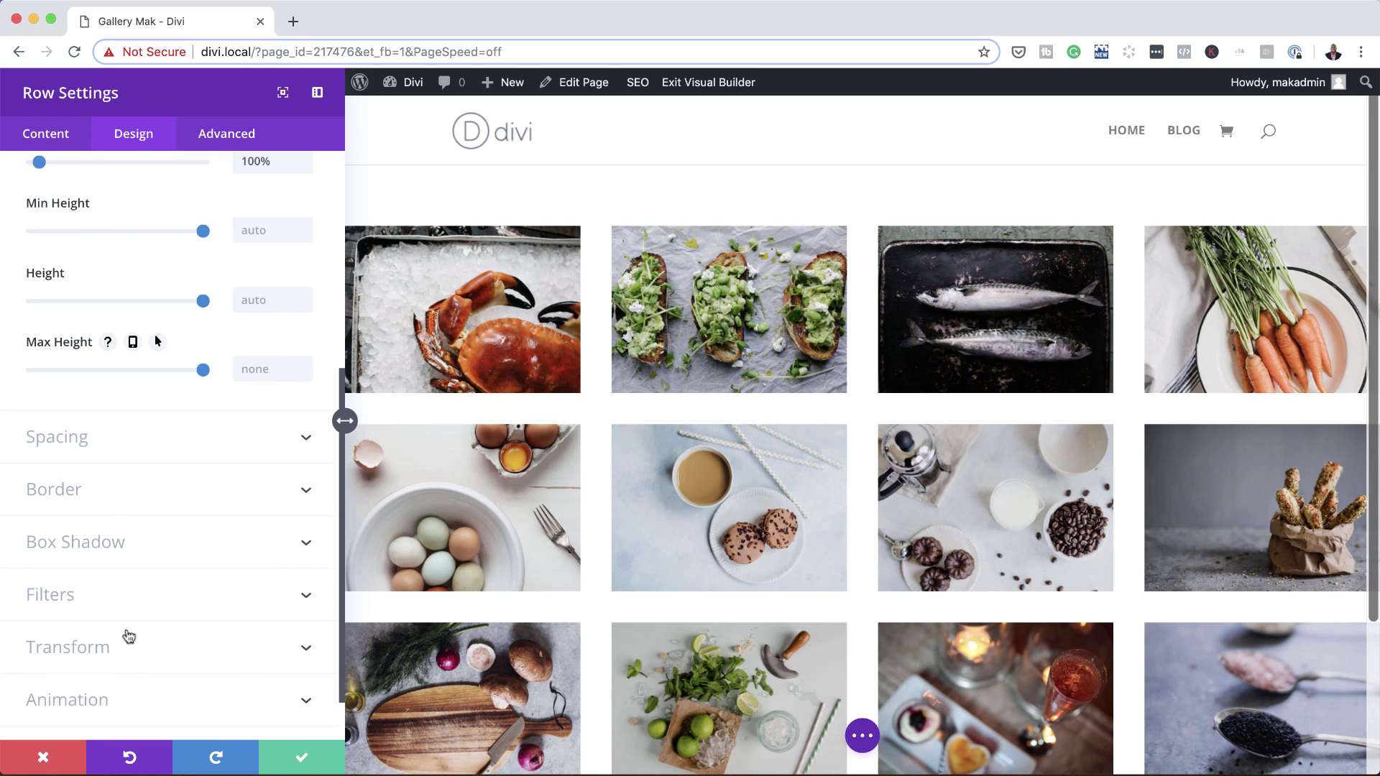
pyautogui.click(67, 434)
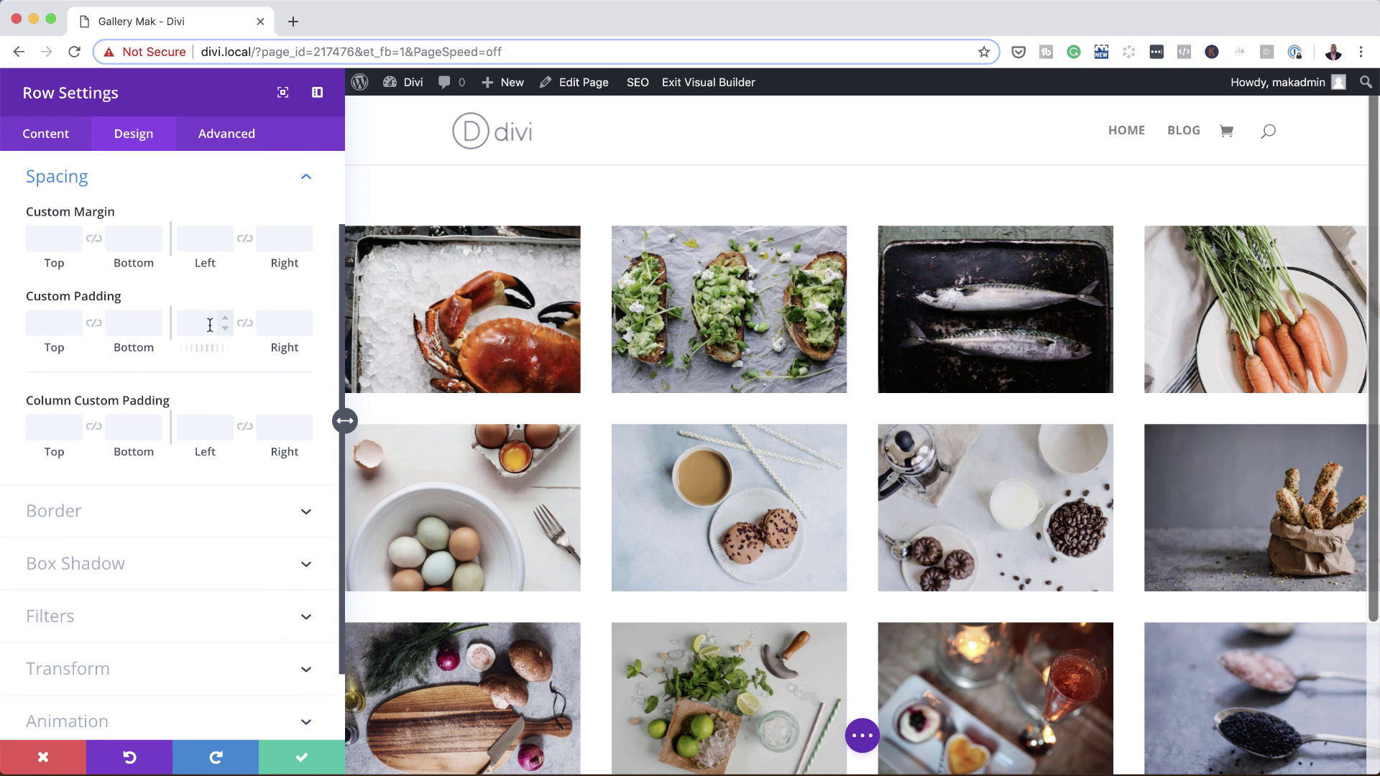
pyautogui.click(209, 324)
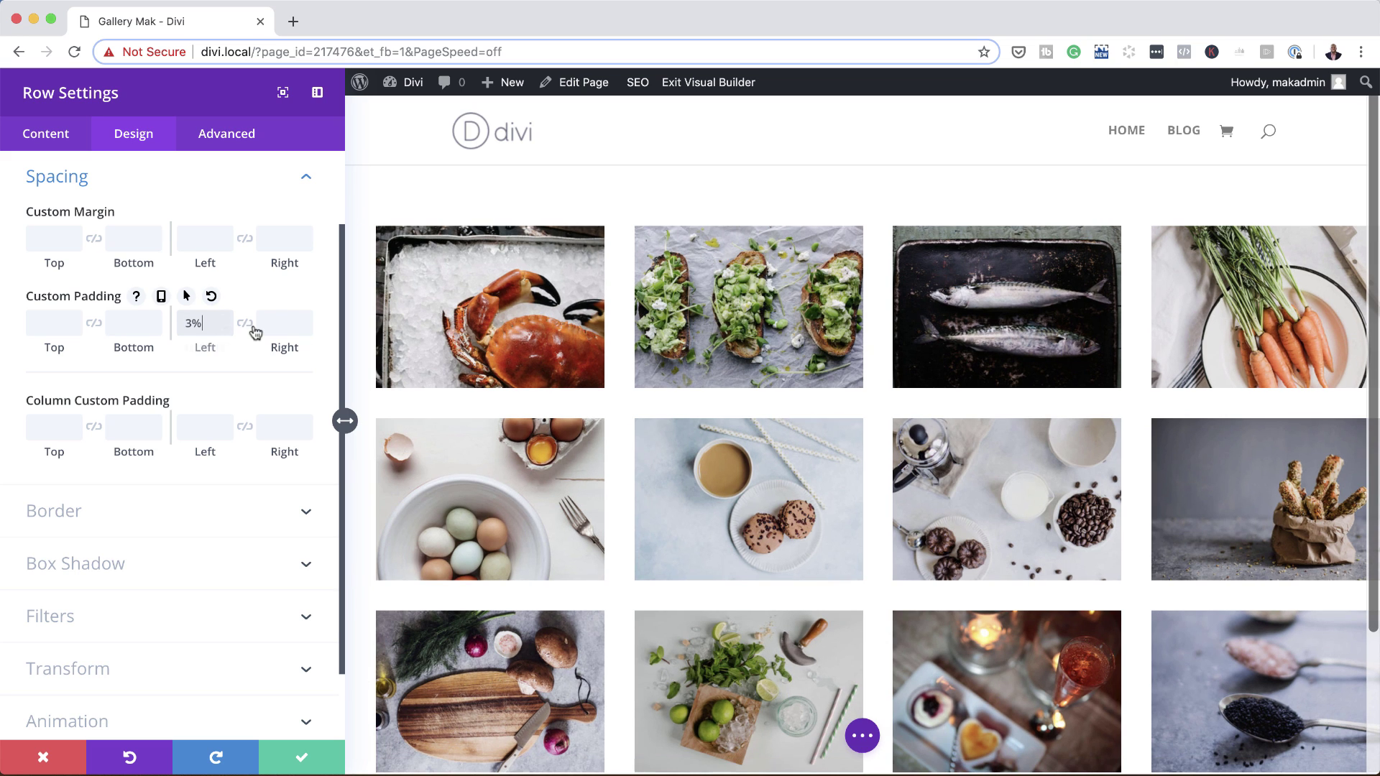
pyautogui.click(246, 325)
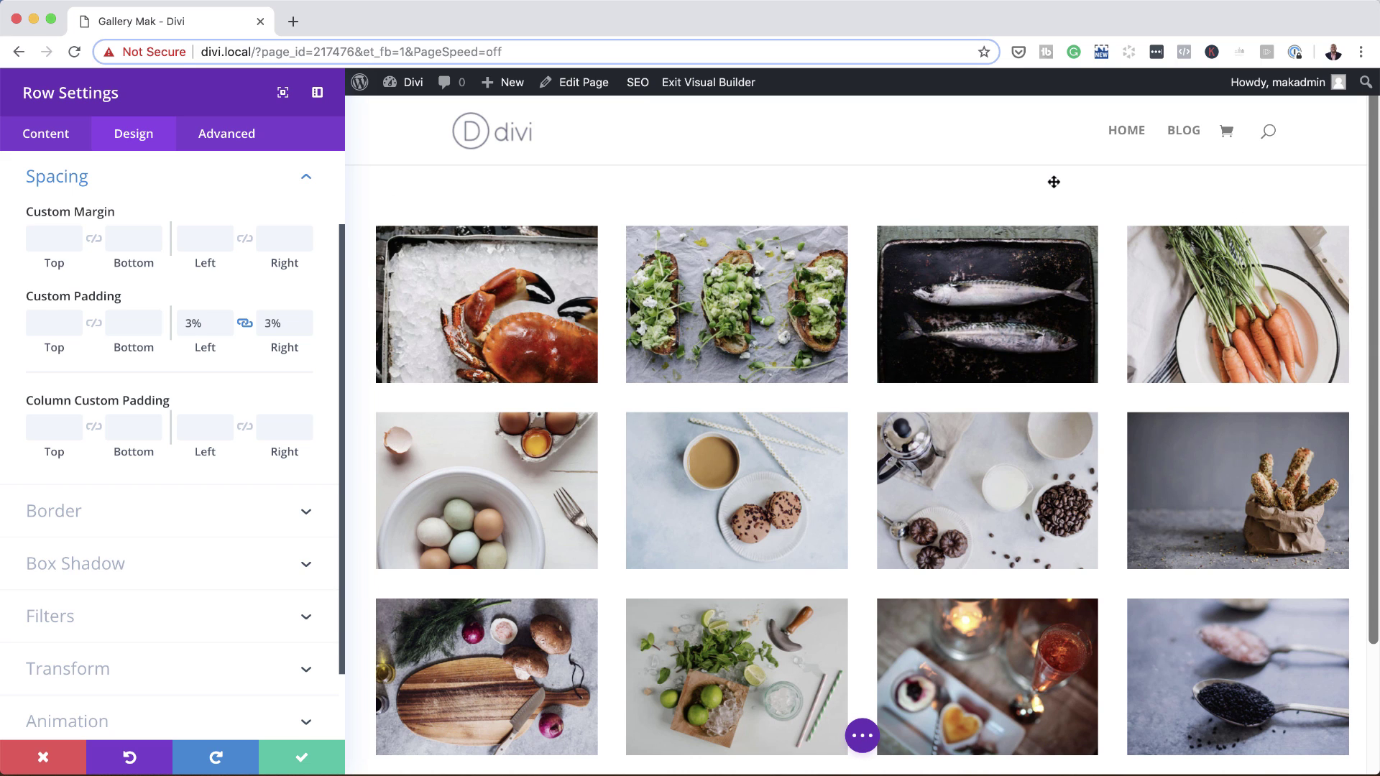
pyautogui.moveTo(161, 303)
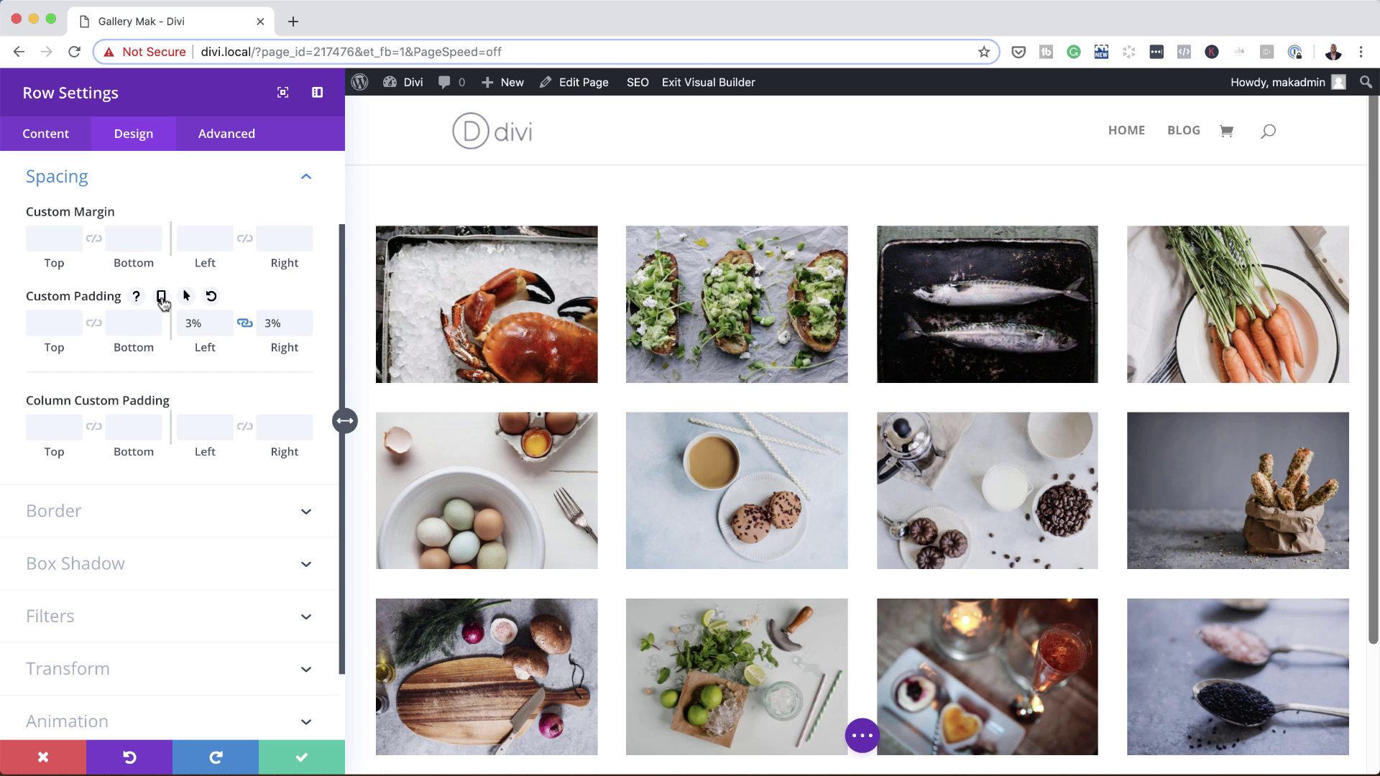
# - Set tablet left and right row padding to 5%, leaving desktop padding at 3%
pyautogui.click(161, 297)
pyautogui.click(182, 332)
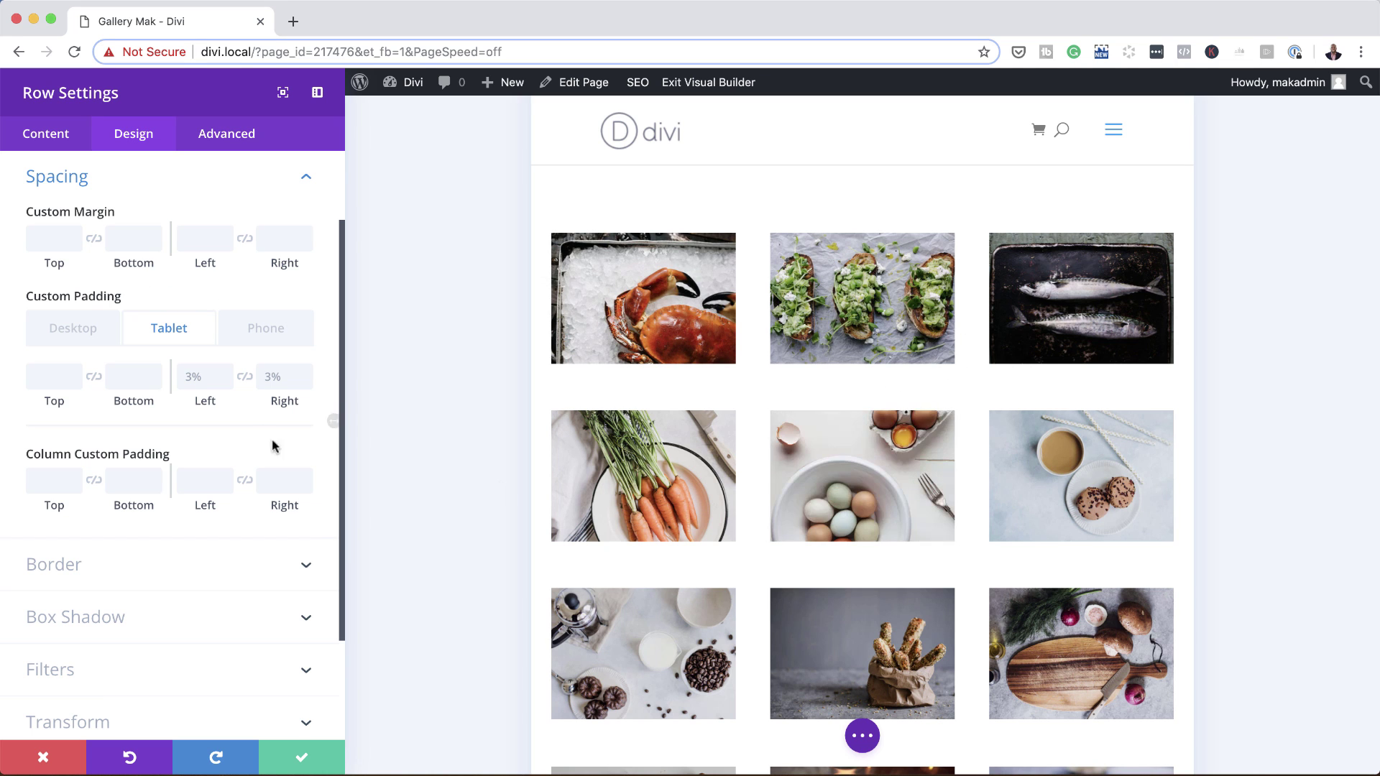
pyautogui.click(191, 376)
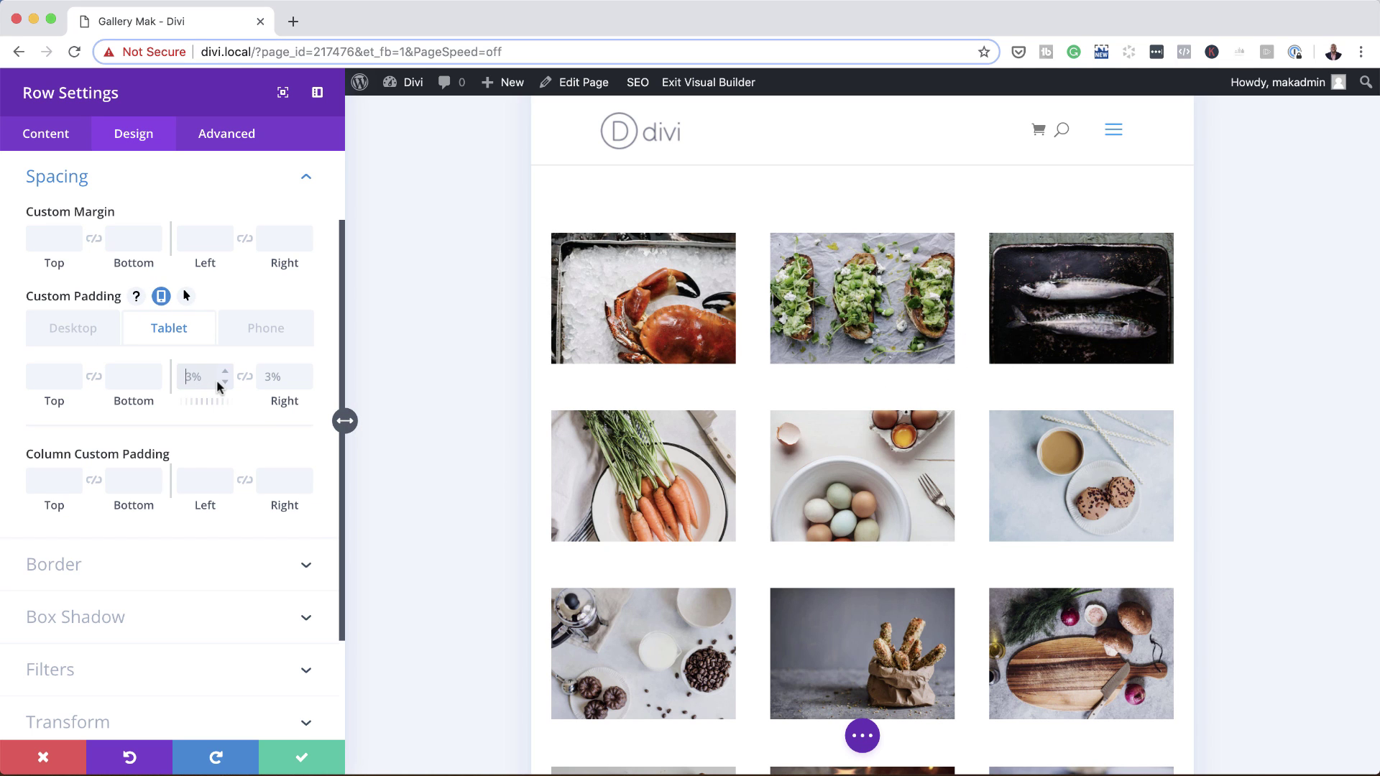
pyautogui.write('5%')
pyautogui.click(245, 377)
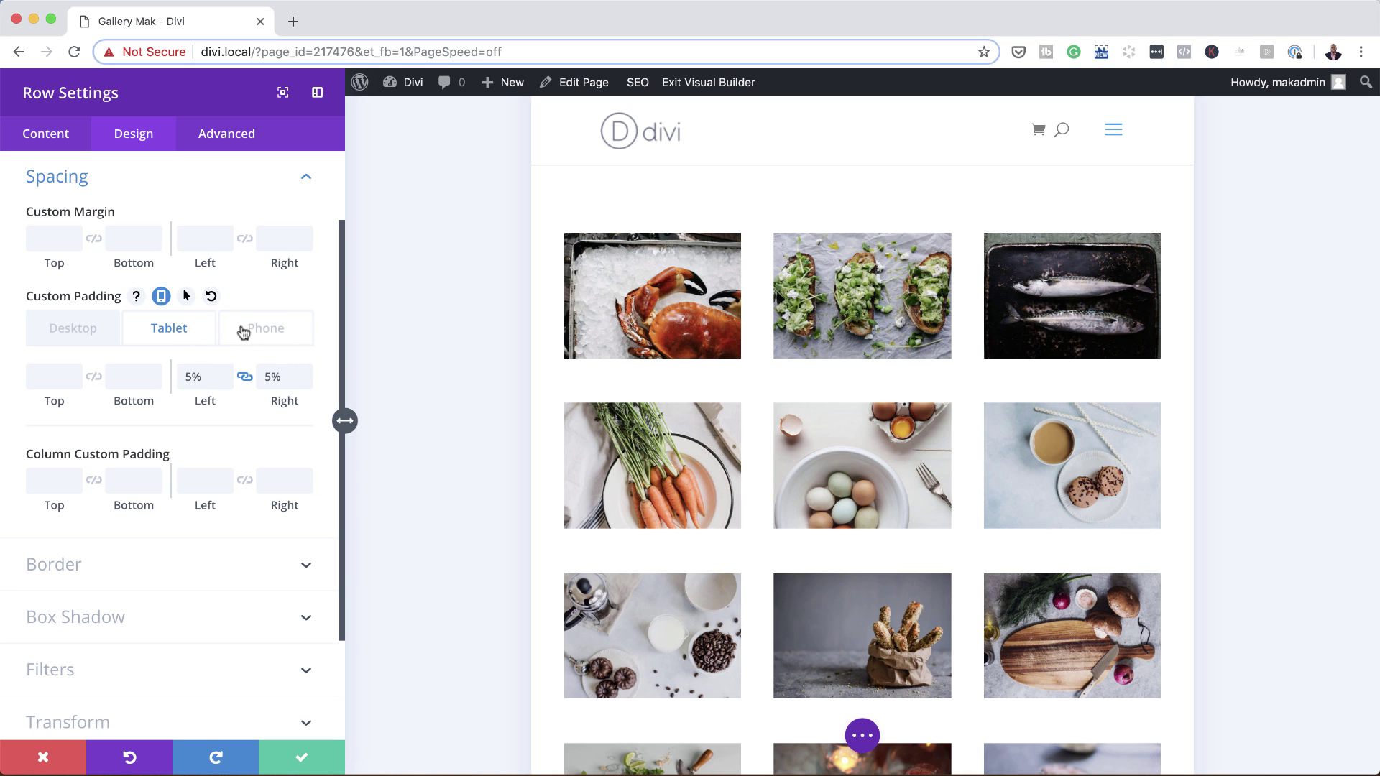
pyautogui.click(83, 332)
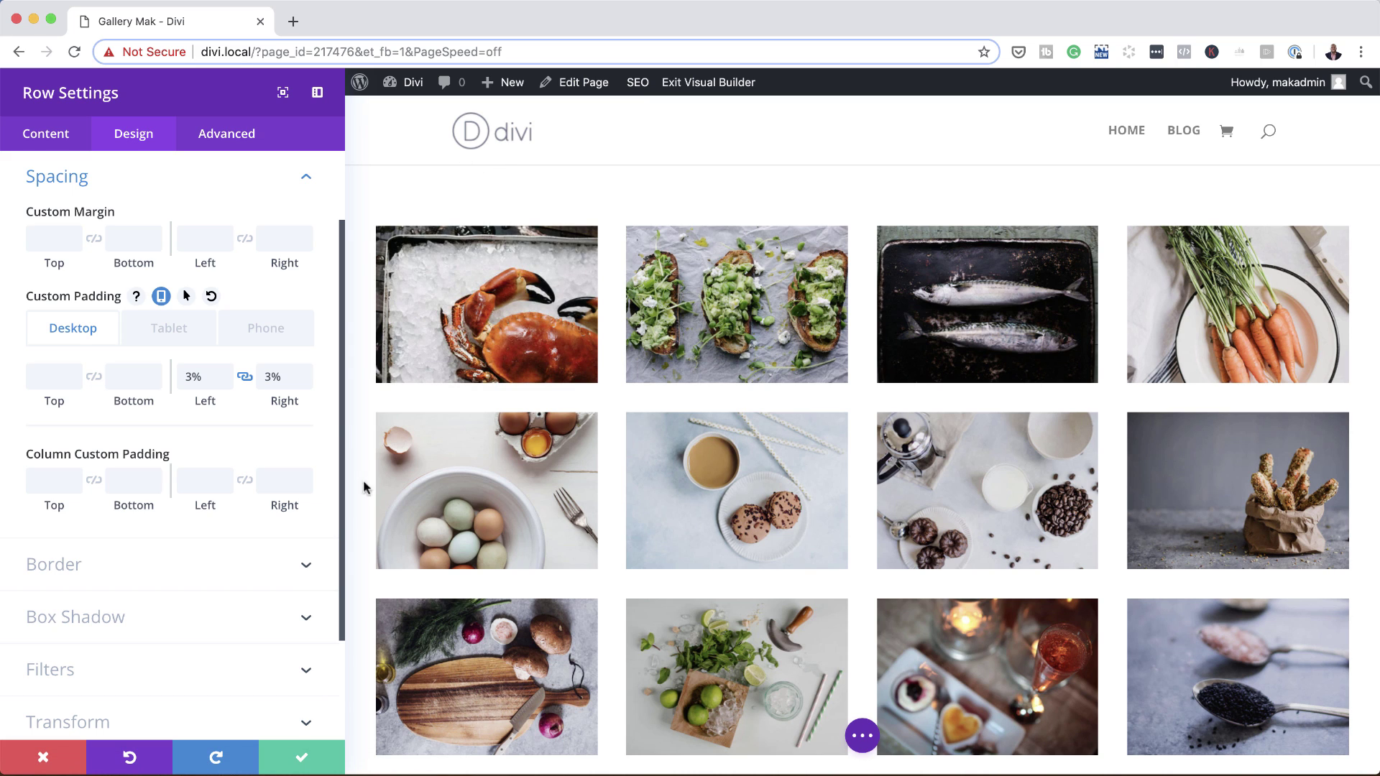
# - Save the row settings and set the gallery's zoom icon colour to white (#ffffff)
pyautogui.click(304, 760)
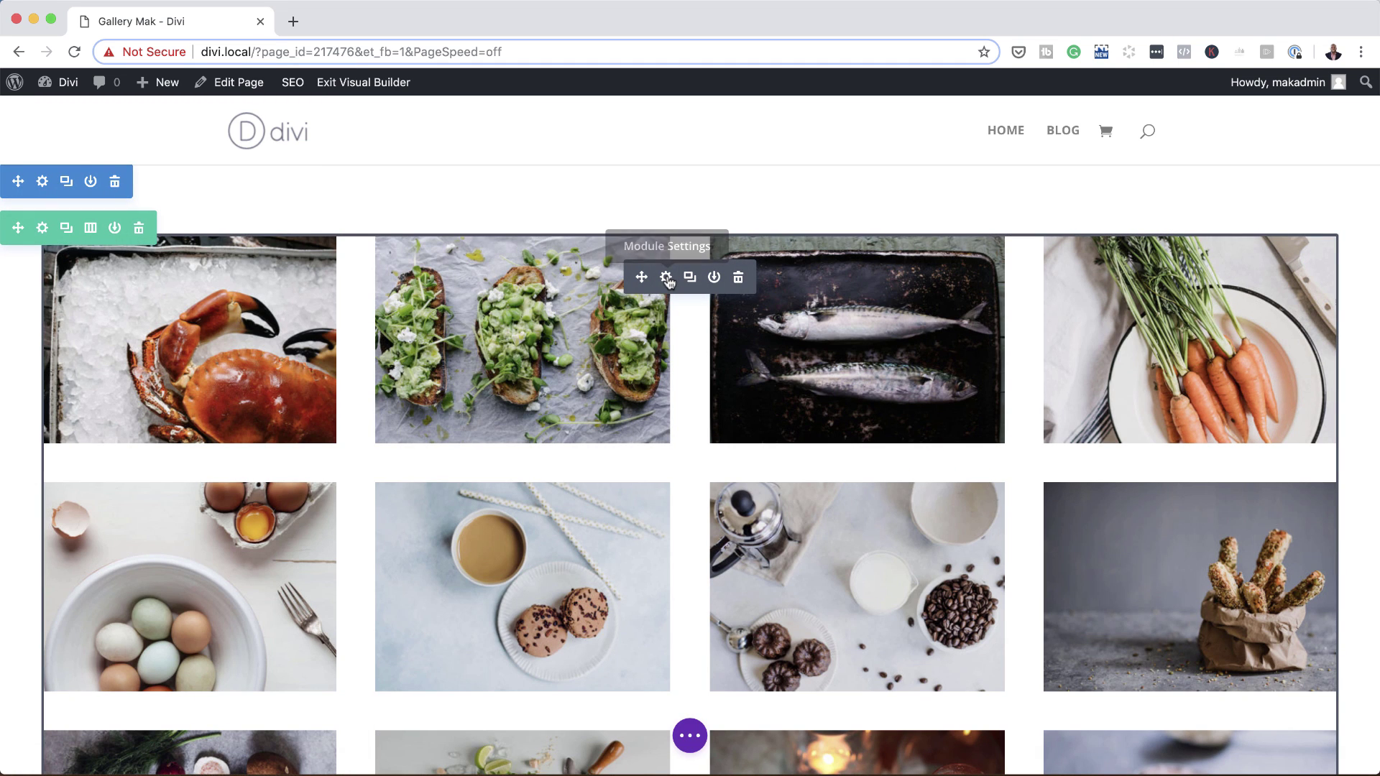
pyautogui.click(667, 279)
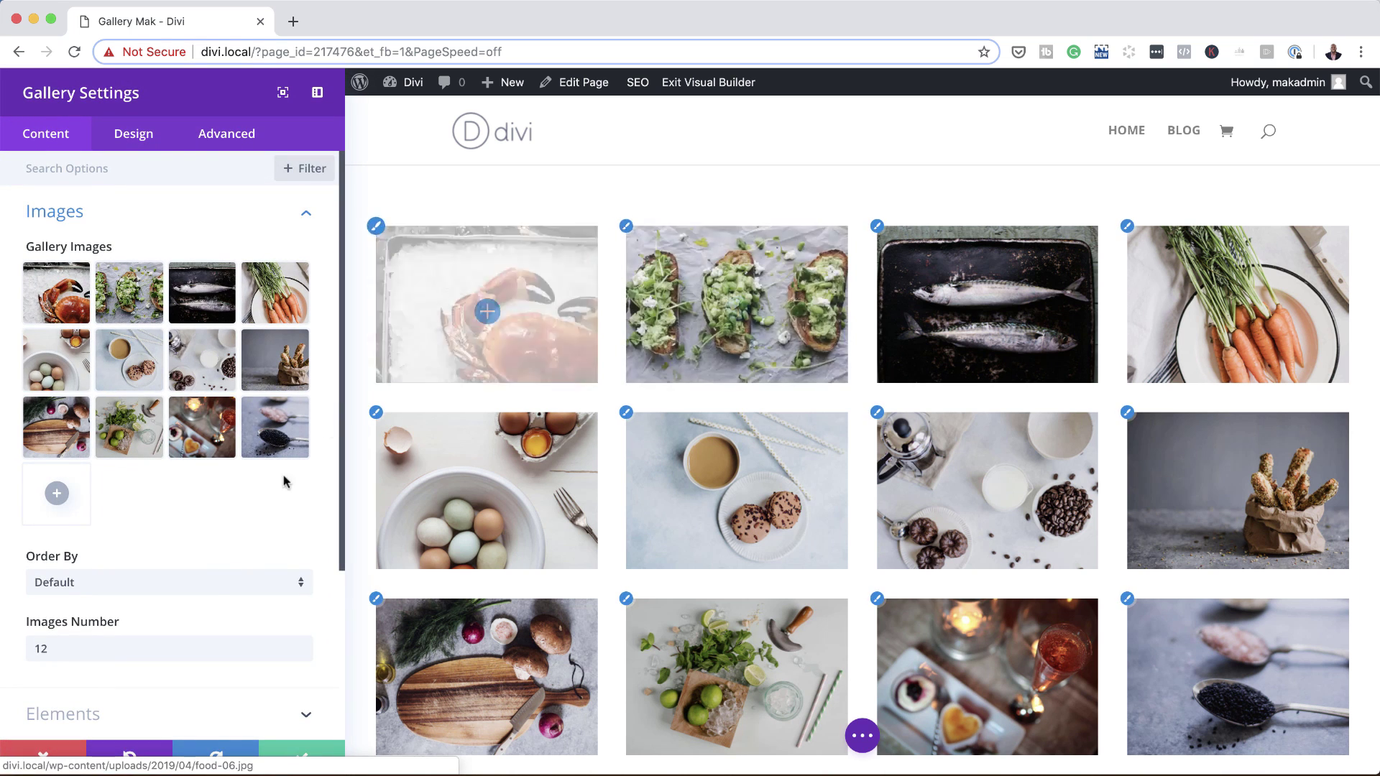
pyautogui.click(141, 141)
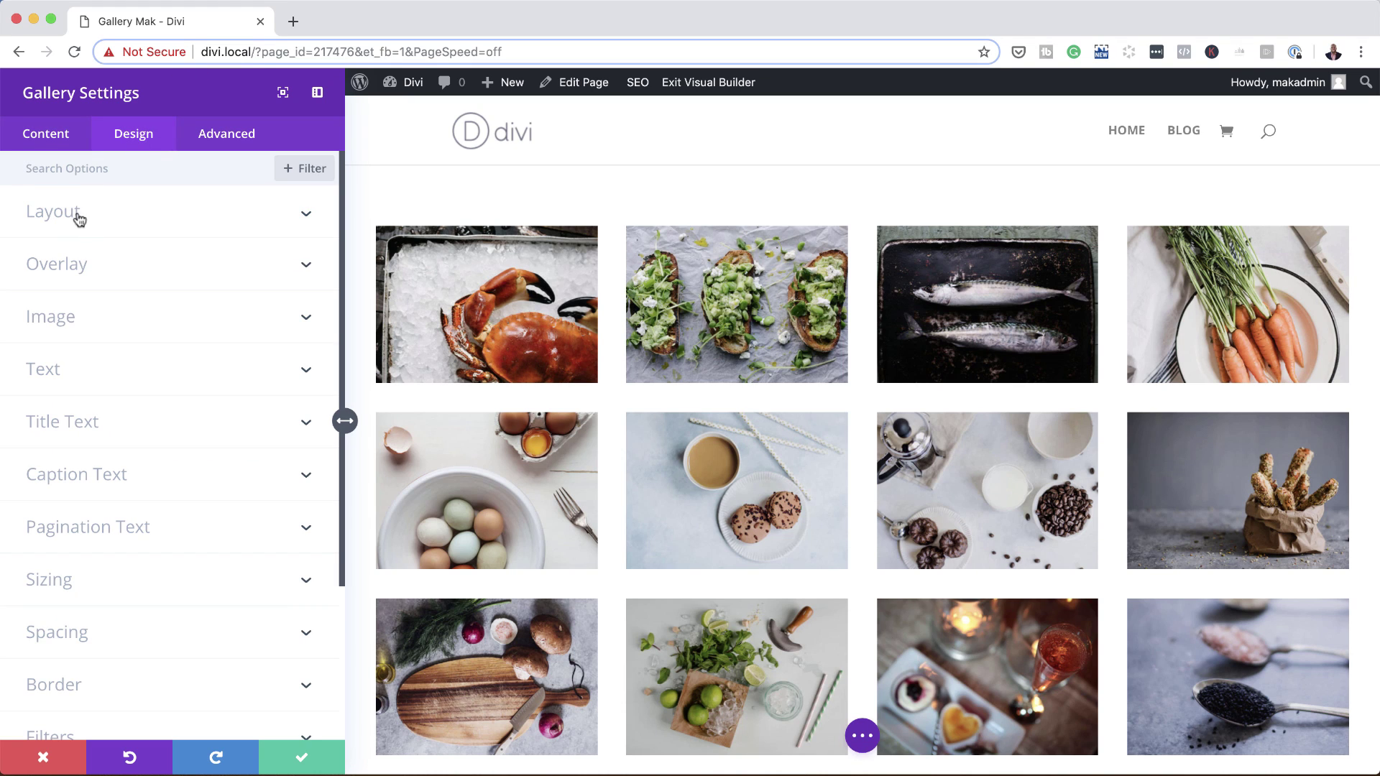
pyautogui.click(80, 267)
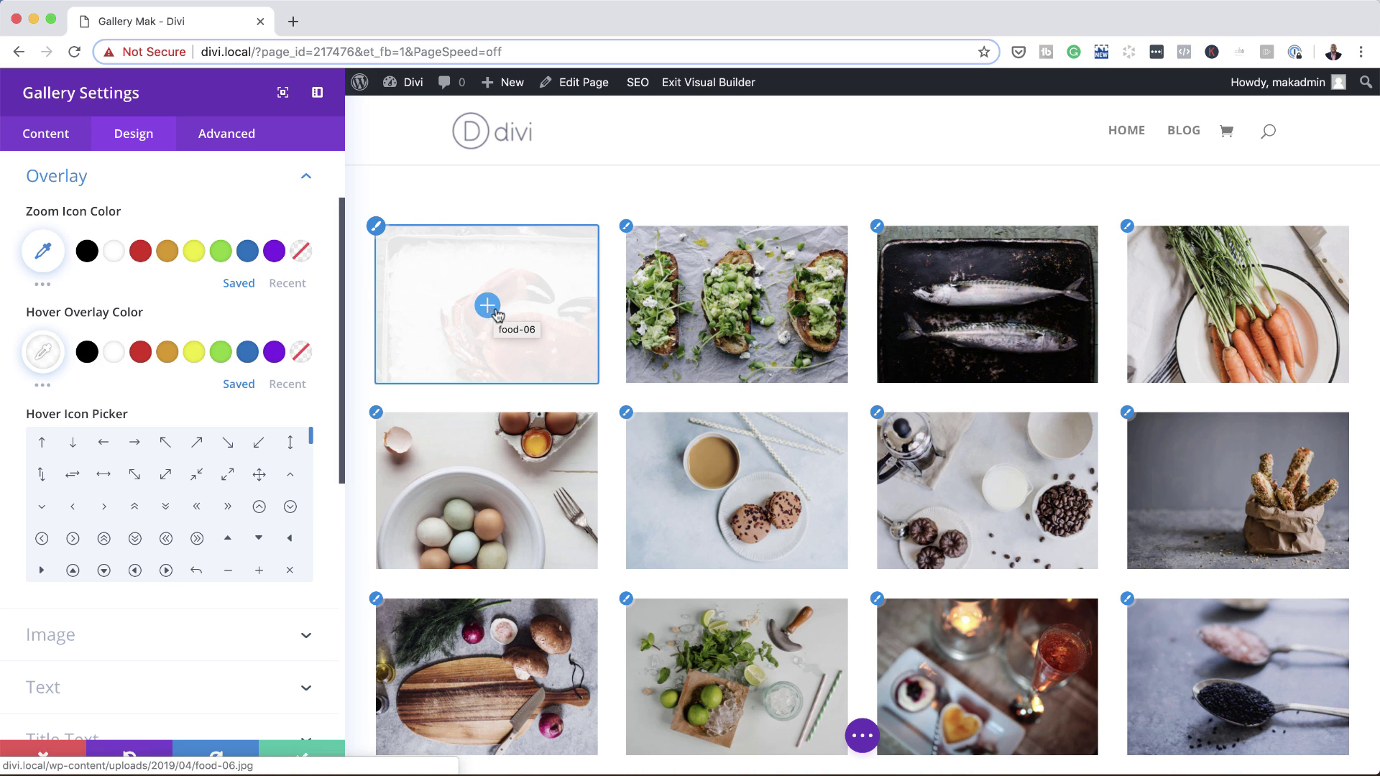
pyautogui.click(114, 253)
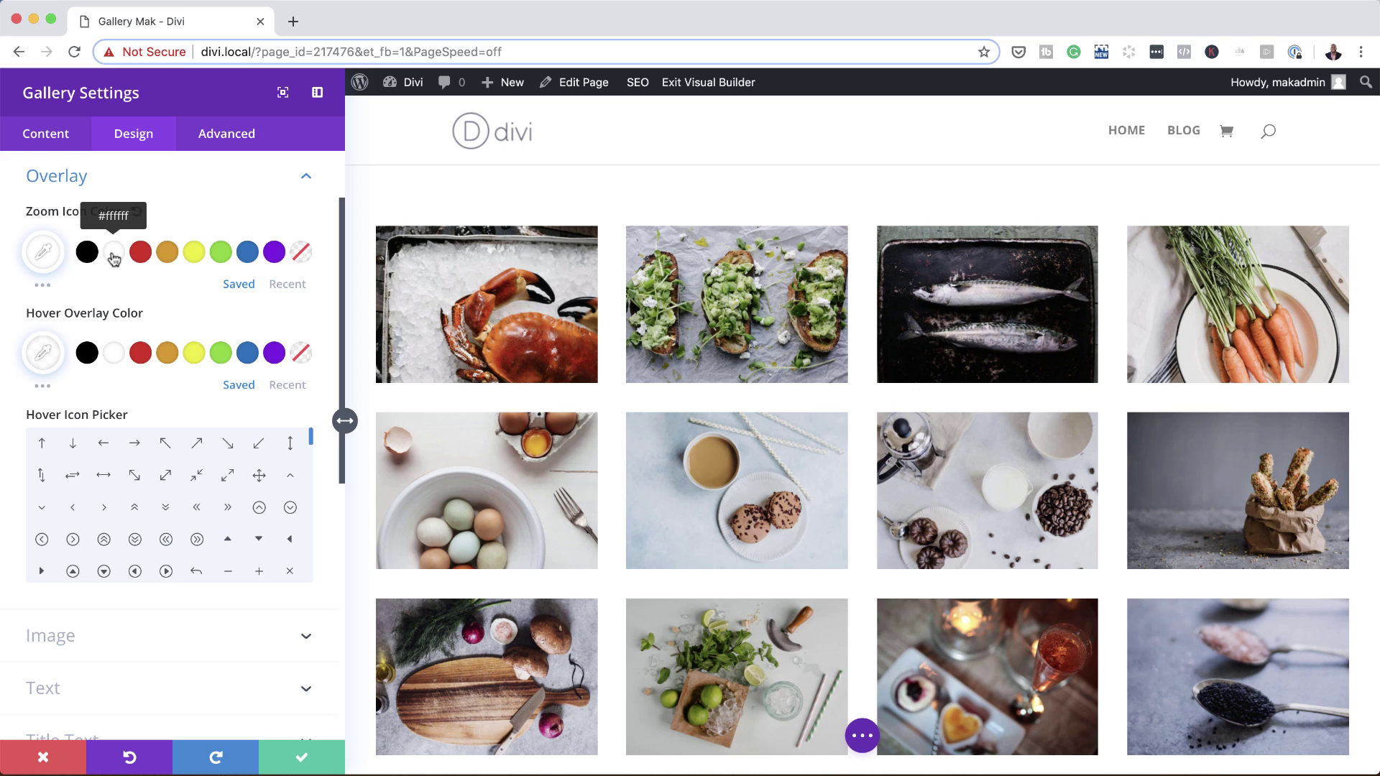
pyautogui.press('super+Tab')
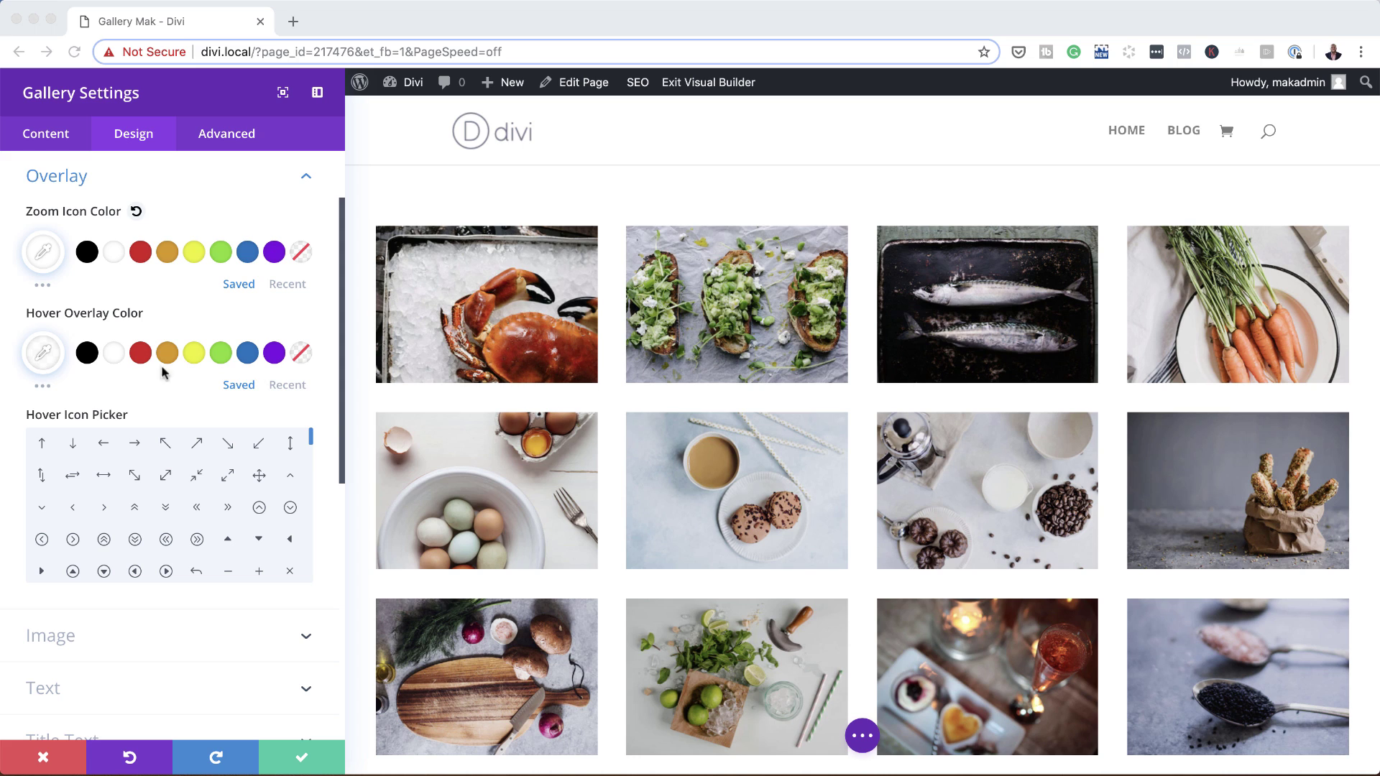
# - Set the hover overlay colour to #333d48 at about 0.73 opacity, rgba(51,61,72,0.73)
pyautogui.click(45, 354)
pyautogui.click(44, 353)
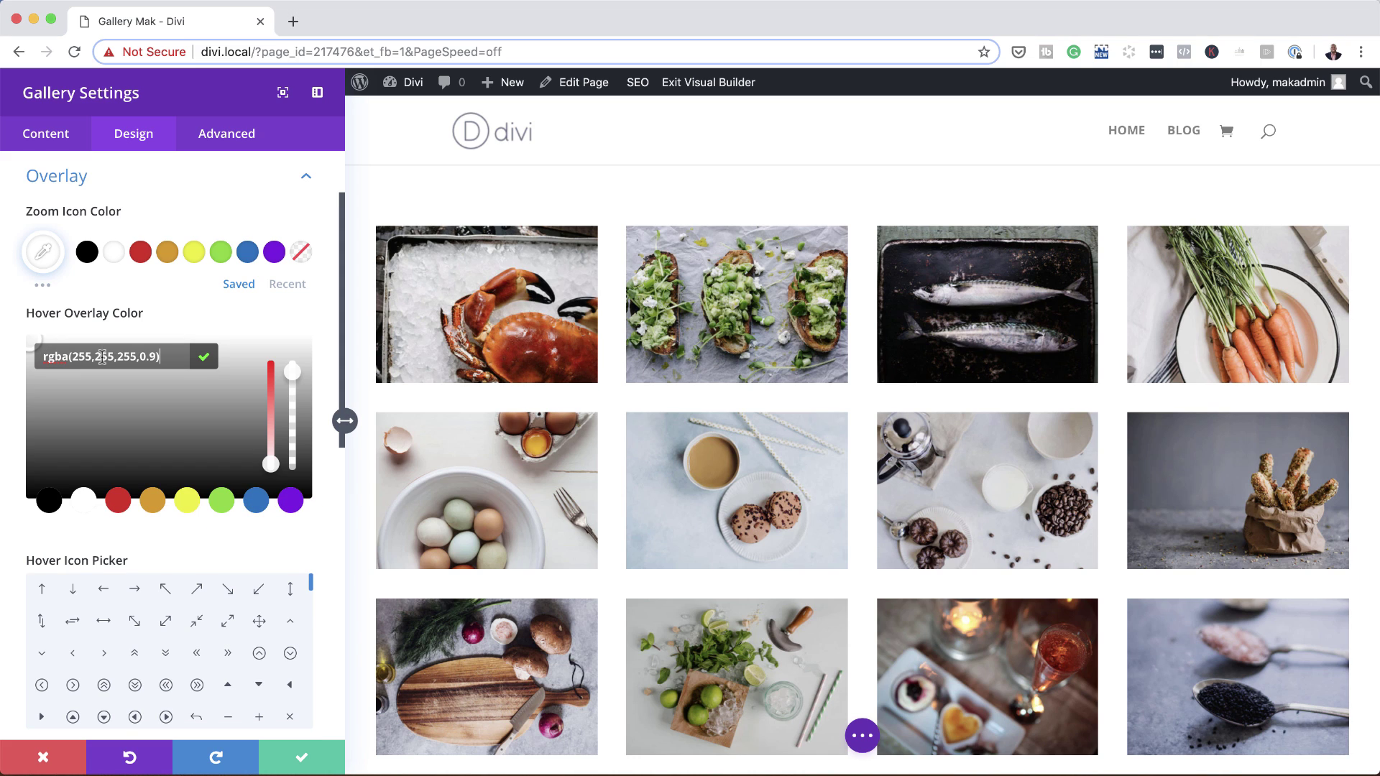
pyautogui.moveTo(291, 371); pyautogui.dragTo(291, 360)
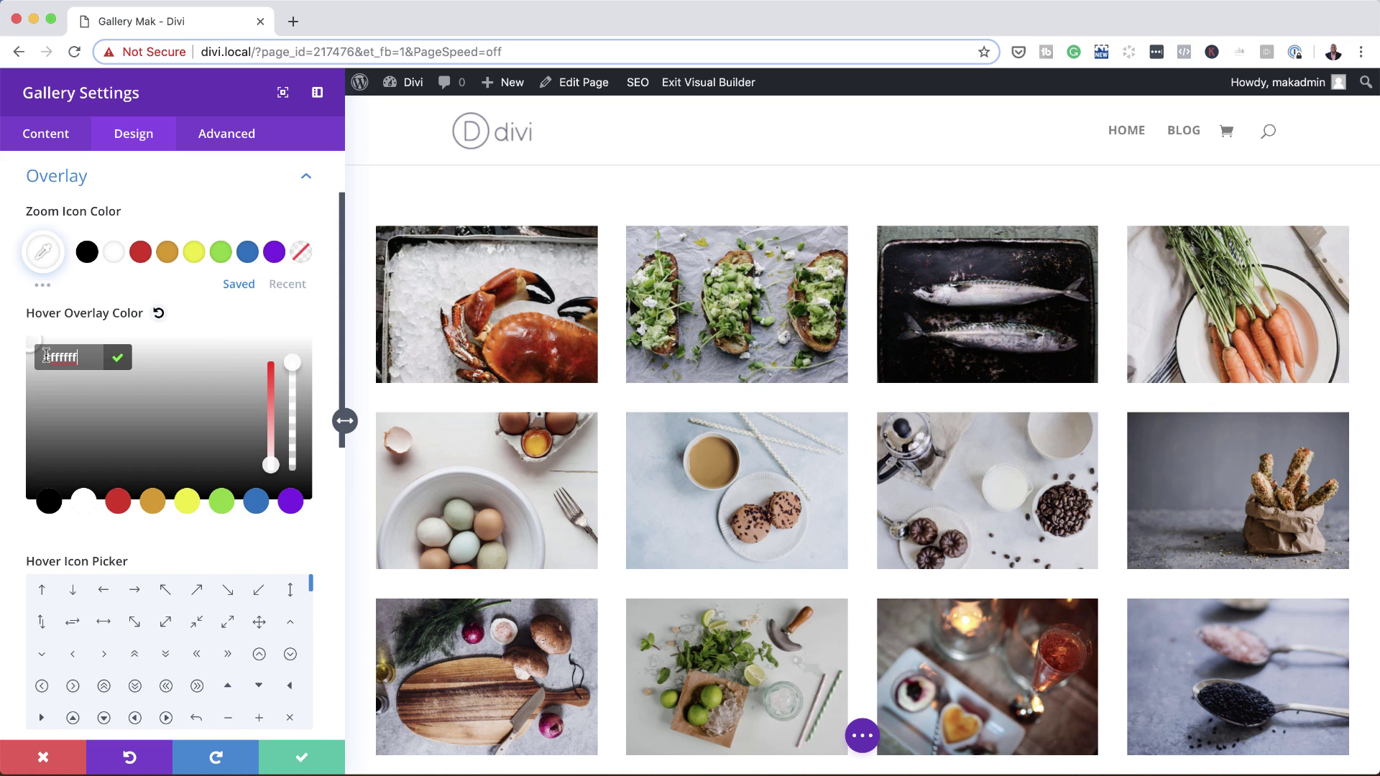
pyautogui.write('#333d48')
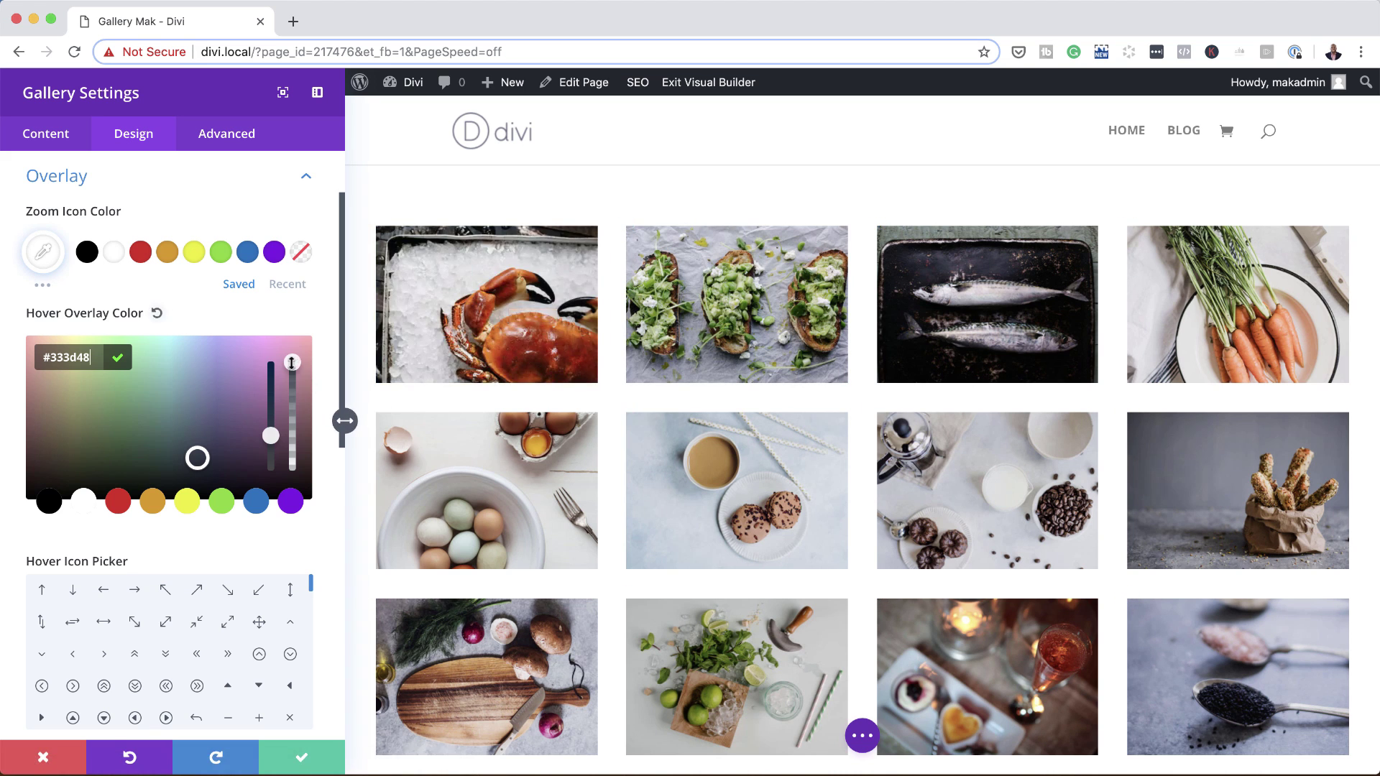
pyautogui.moveTo(291, 365); pyautogui.dragTo(298, 424)
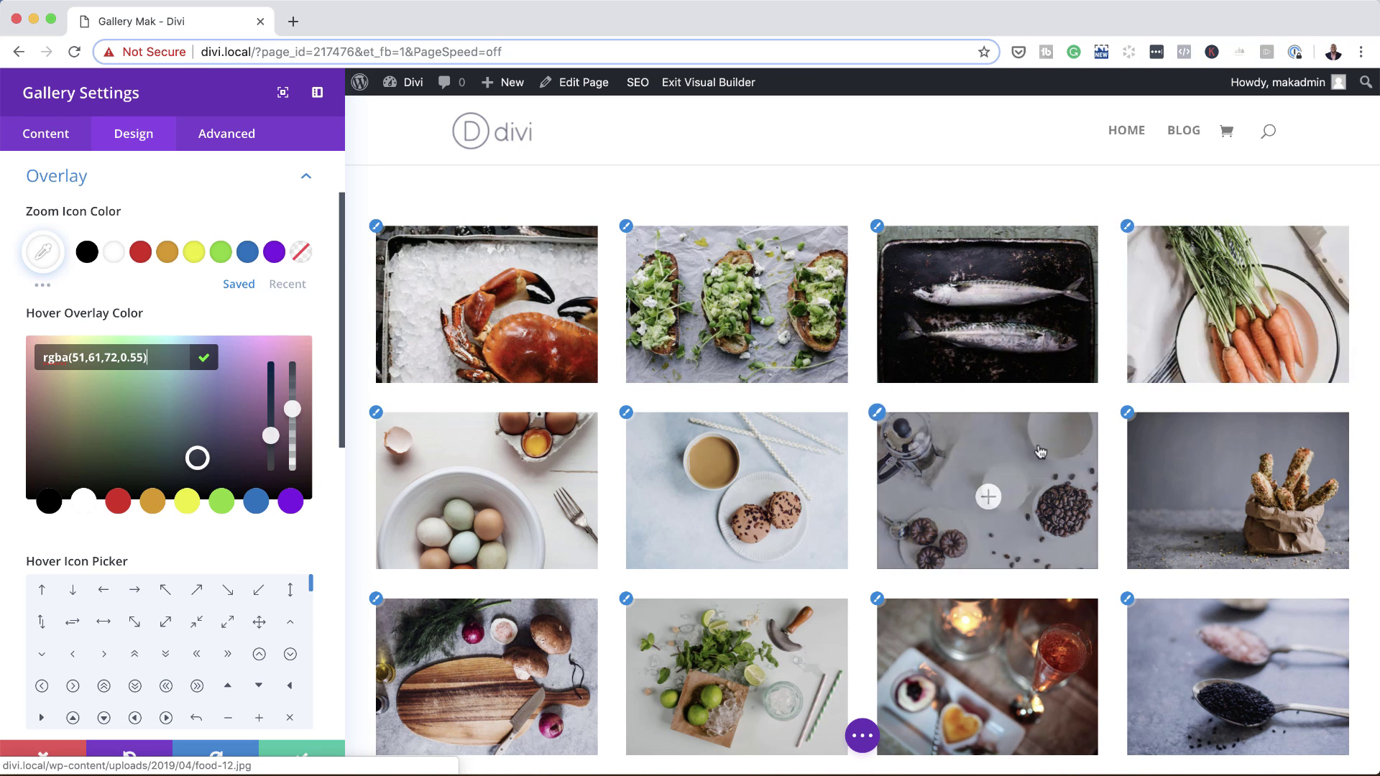
pyautogui.moveTo(292, 409); pyautogui.dragTo(292, 390)
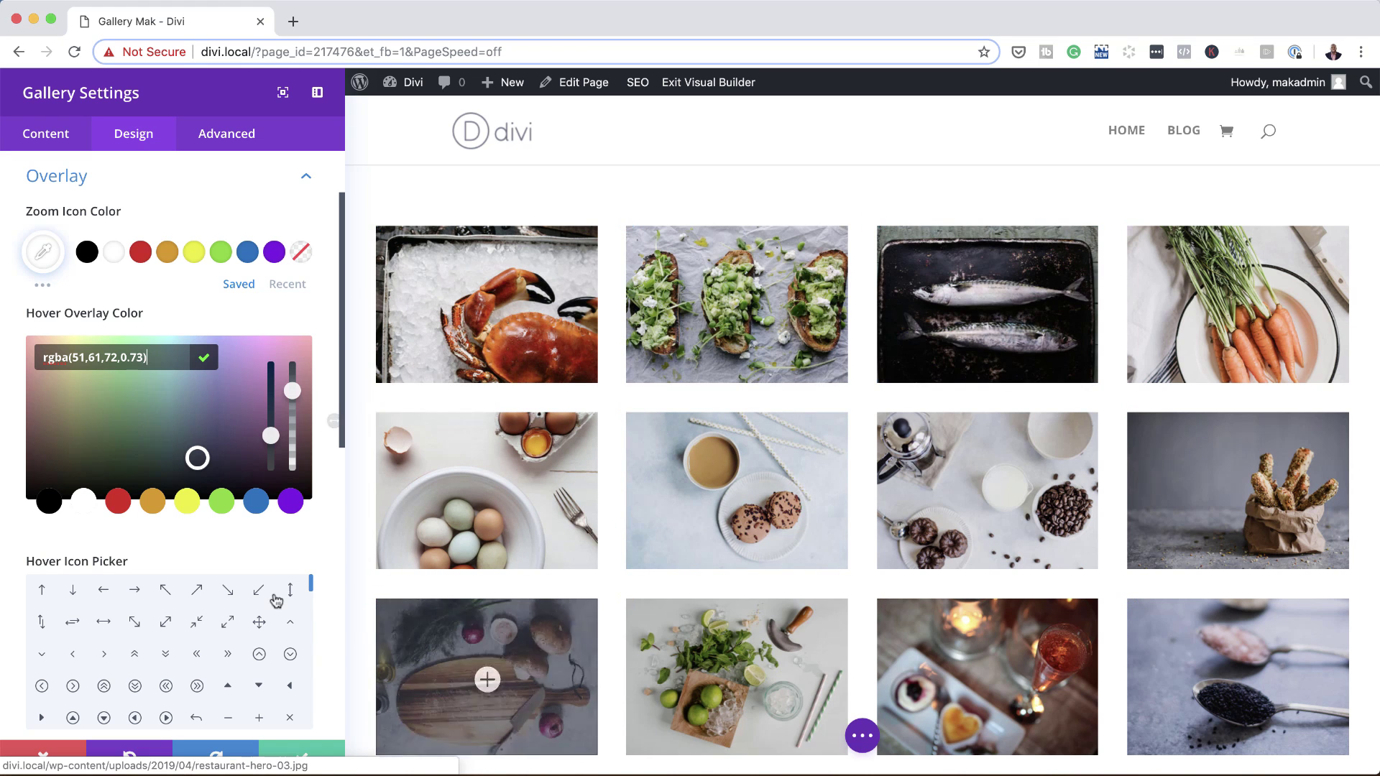
# - Choose the diagonal expand arrow as the hover icon, then save the gallery module and page
pyautogui.scroll(-2, 327, 642)
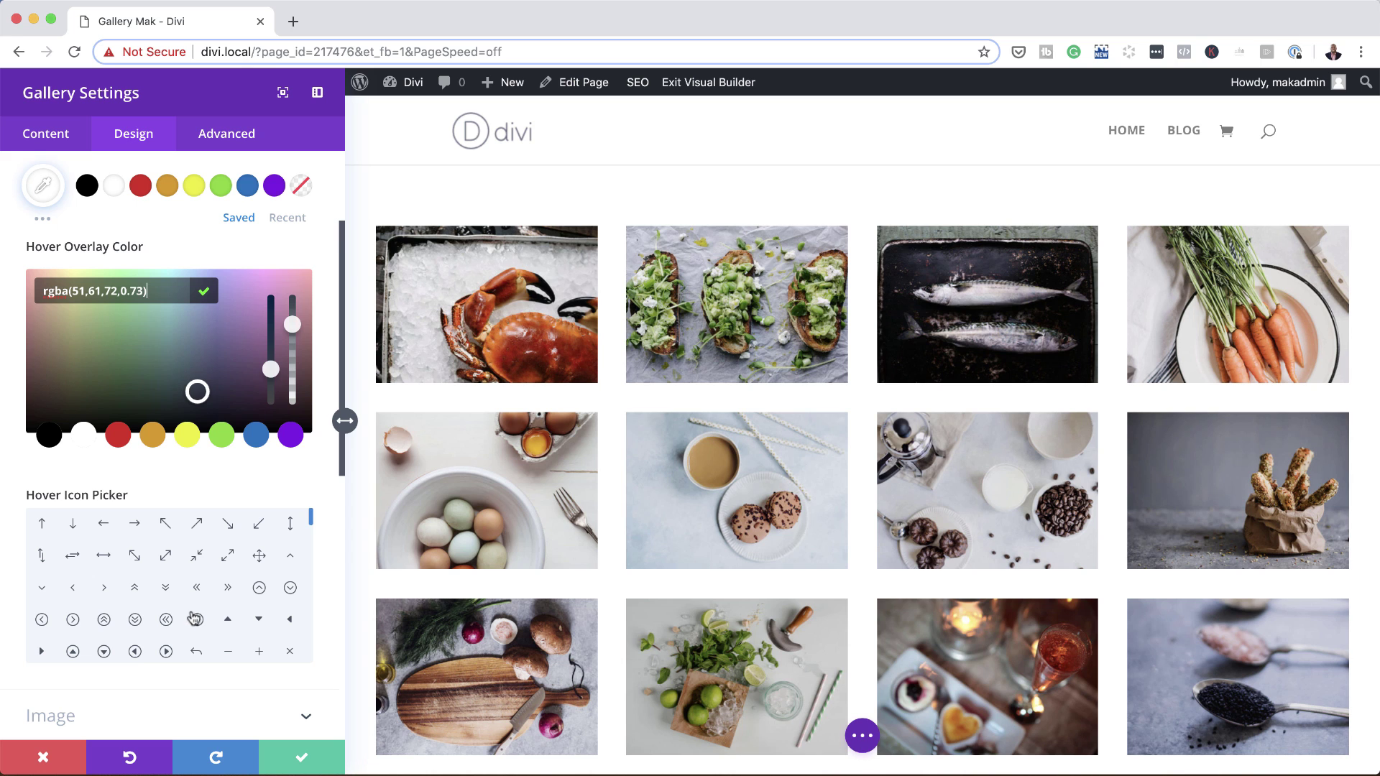
pyautogui.click(228, 559)
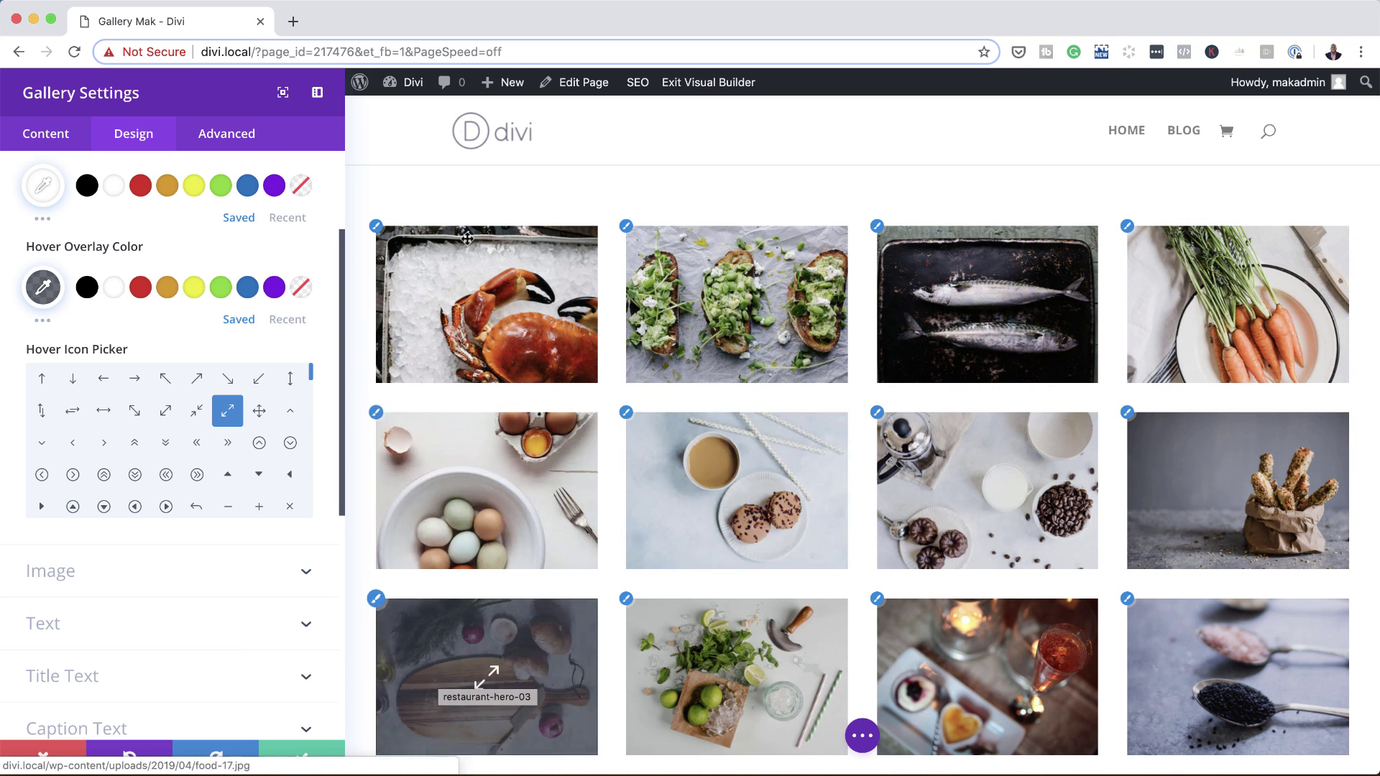
pyautogui.click(300, 758)
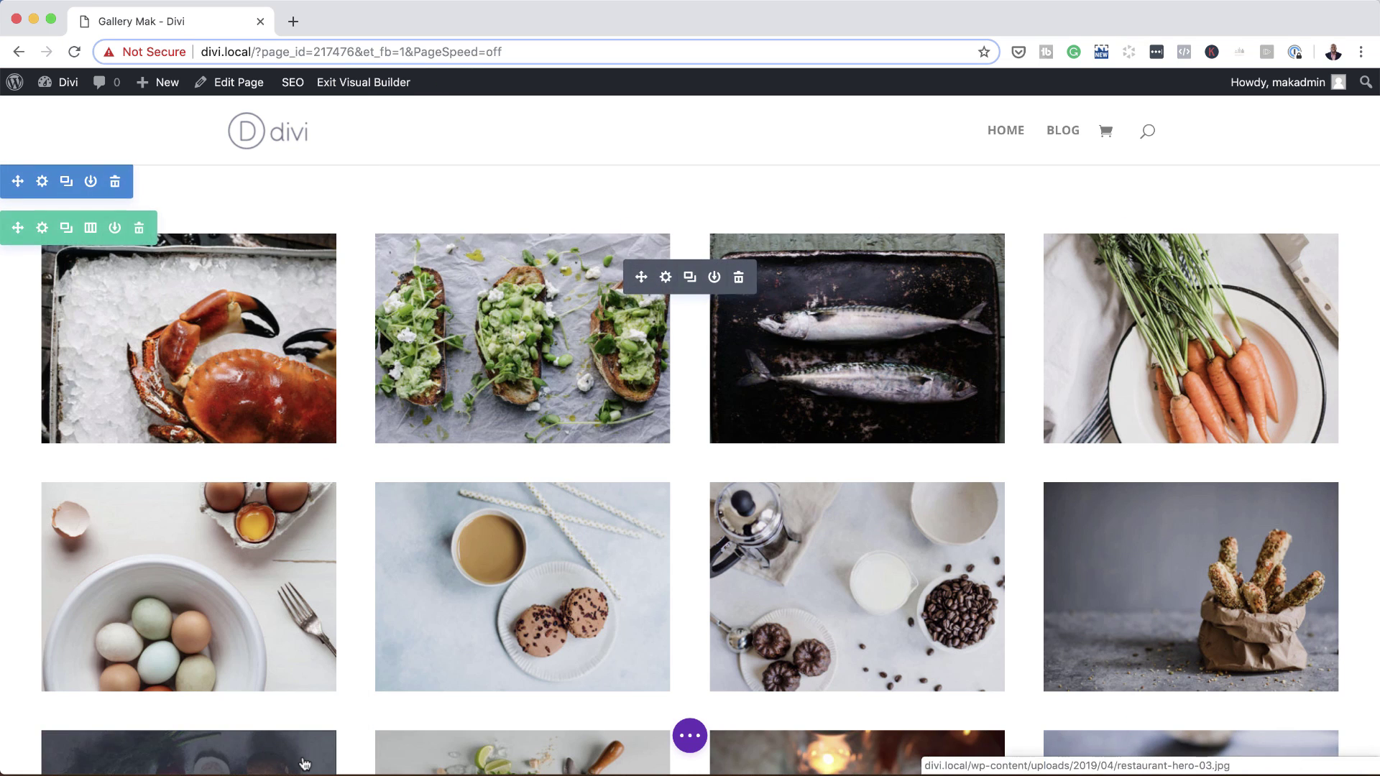
pyautogui.hotkey('ctrl', 's')
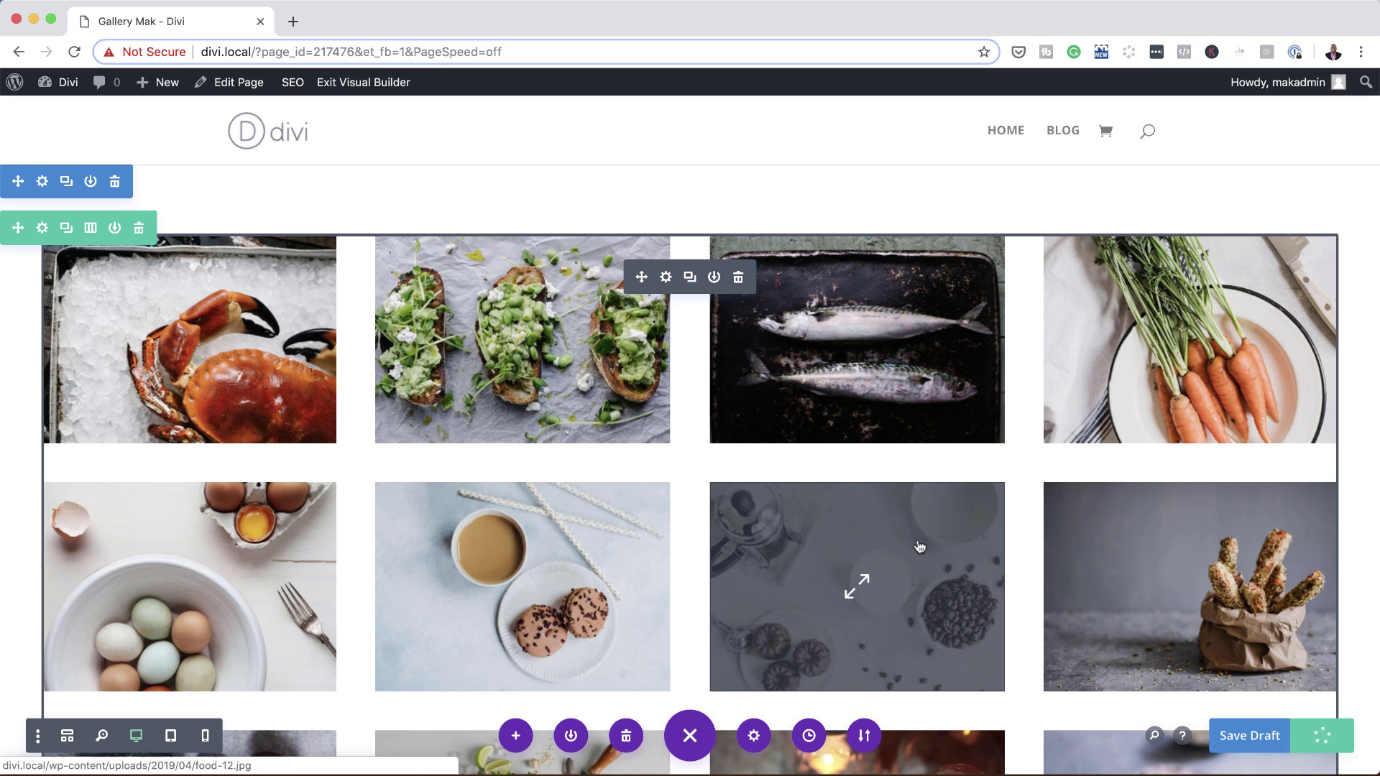
# - Exit the builder, open the avocado toast image, page through five images in the lightbox, then close it
pyautogui.click(397, 85)
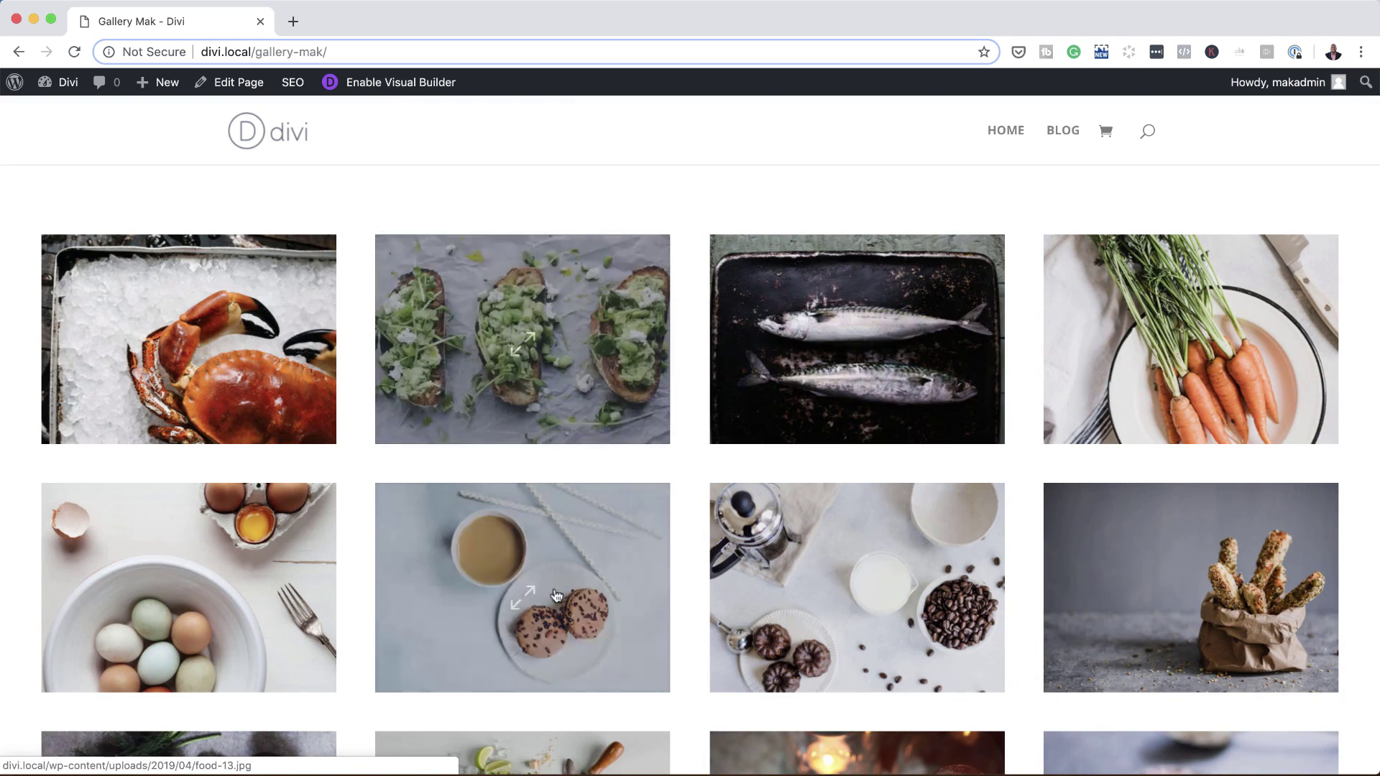
pyautogui.click(548, 362)
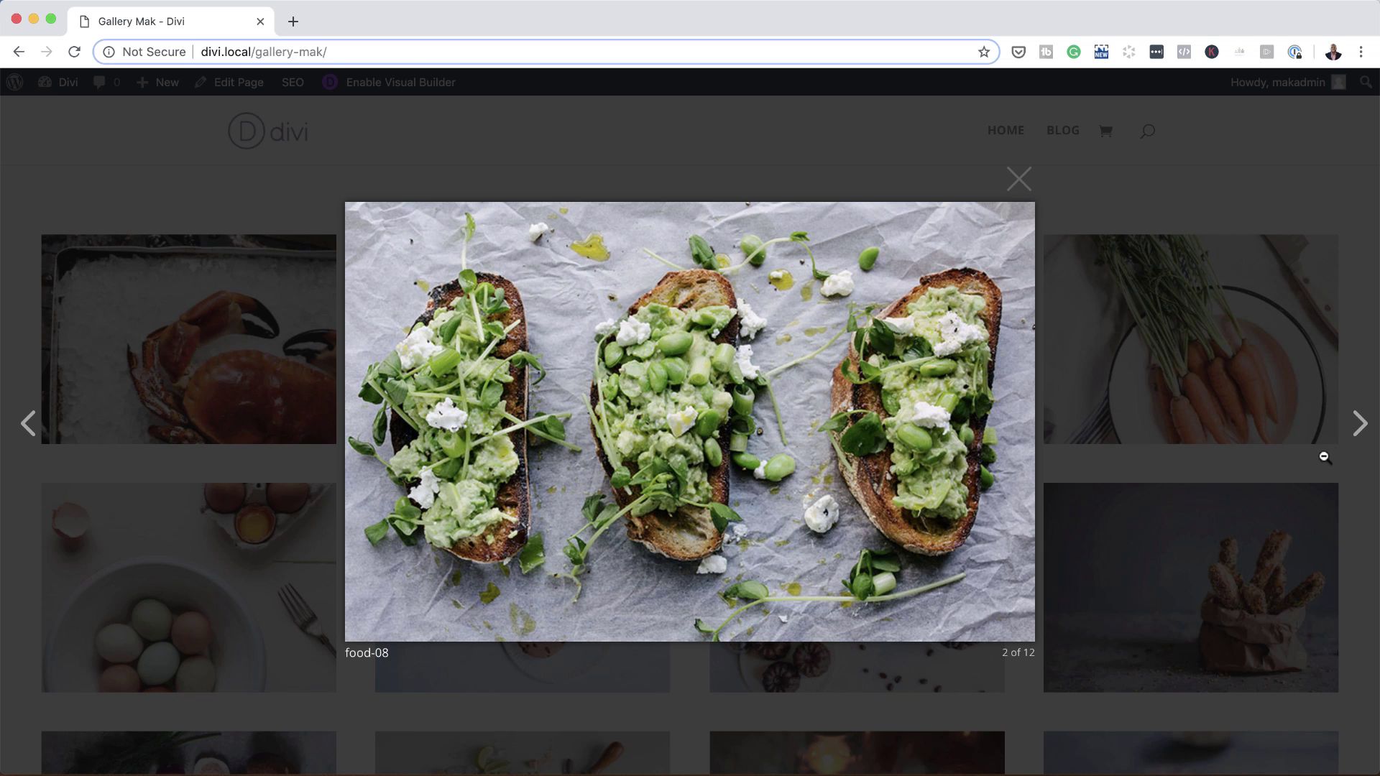
pyautogui.click(1360, 431)
pyautogui.click(1360, 431)
pyautogui.click(1360, 431)
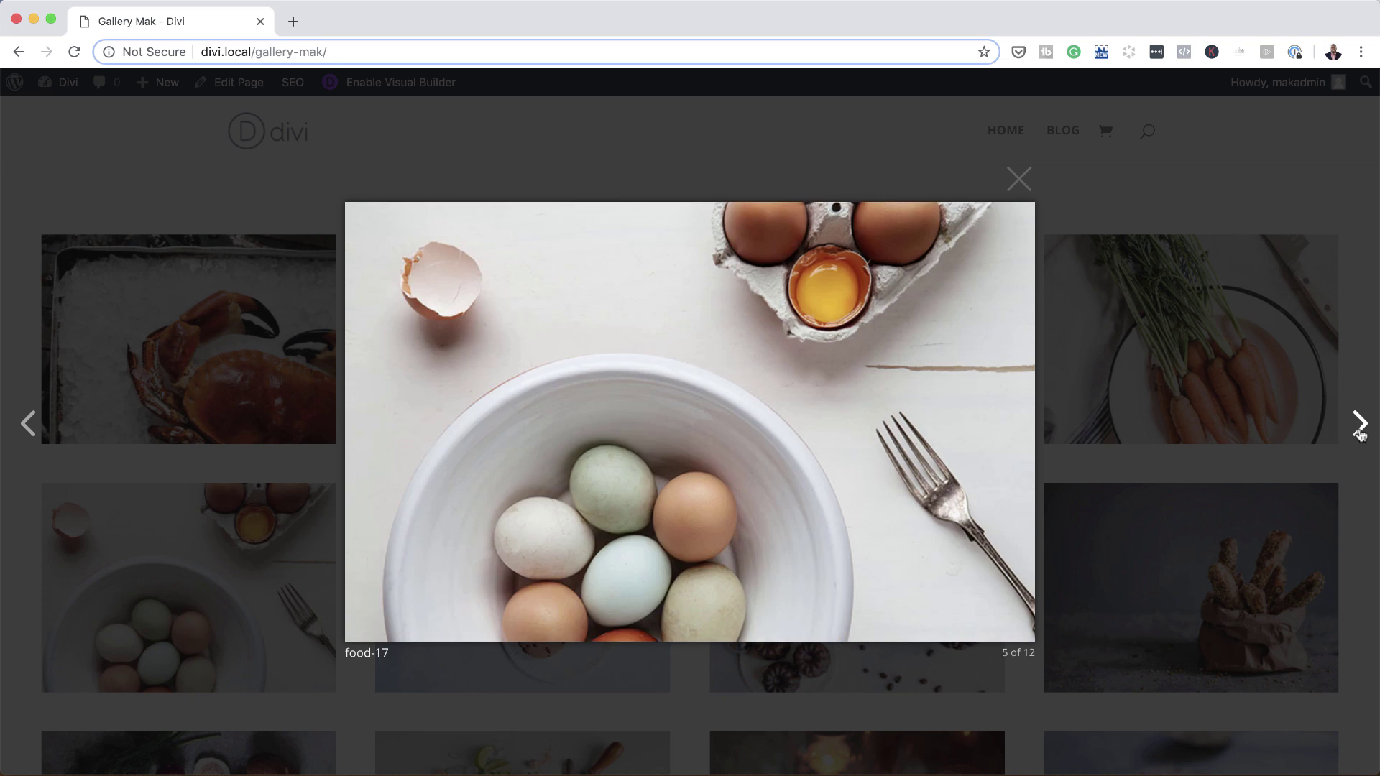
pyautogui.click(1360, 431)
pyautogui.click(1360, 432)
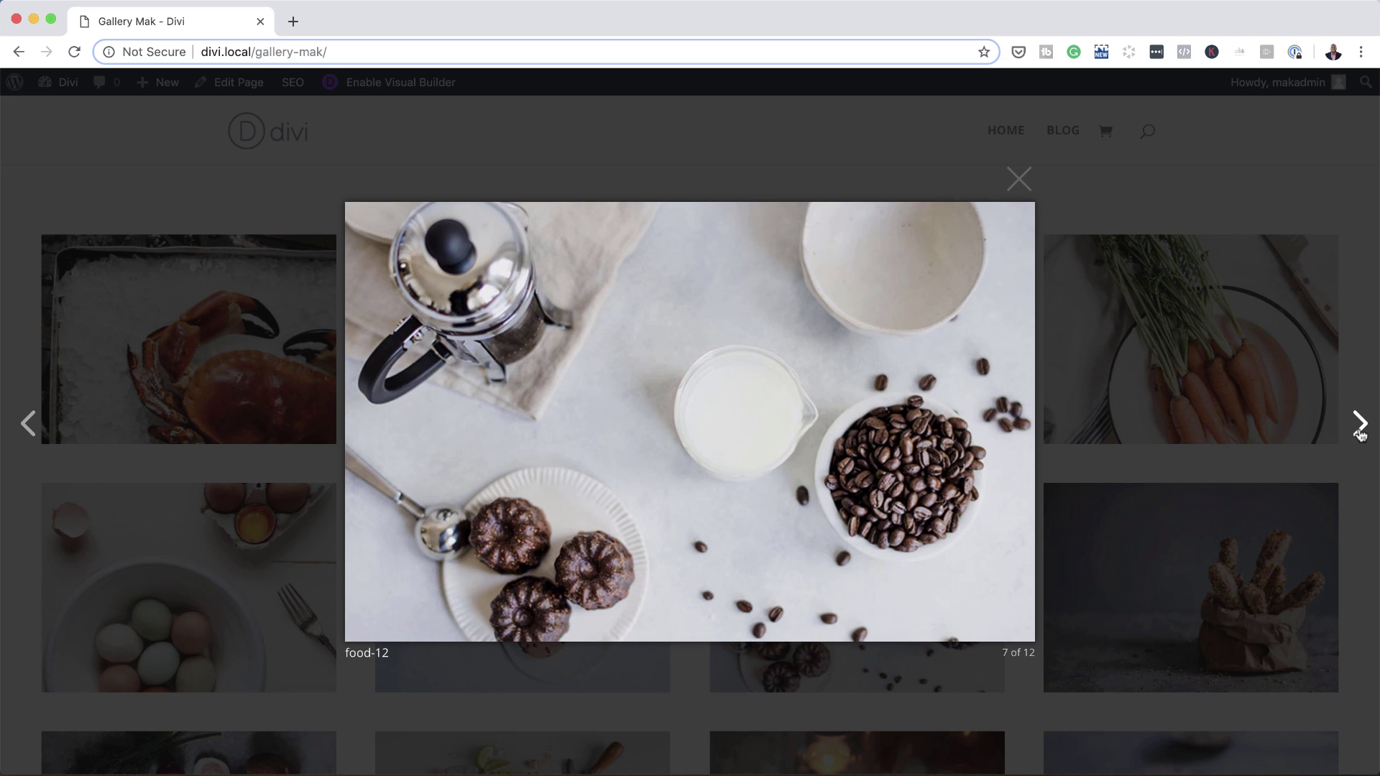
pyautogui.click(1024, 179)
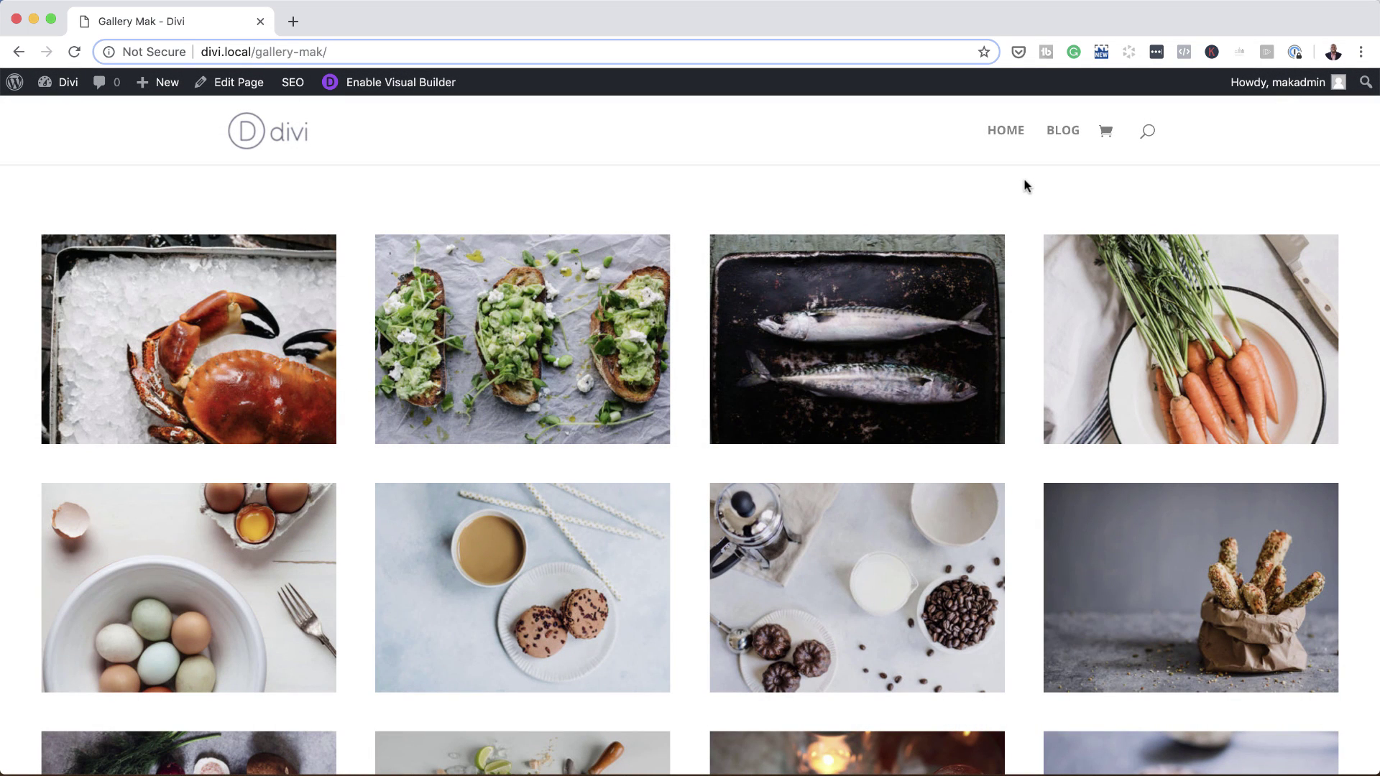